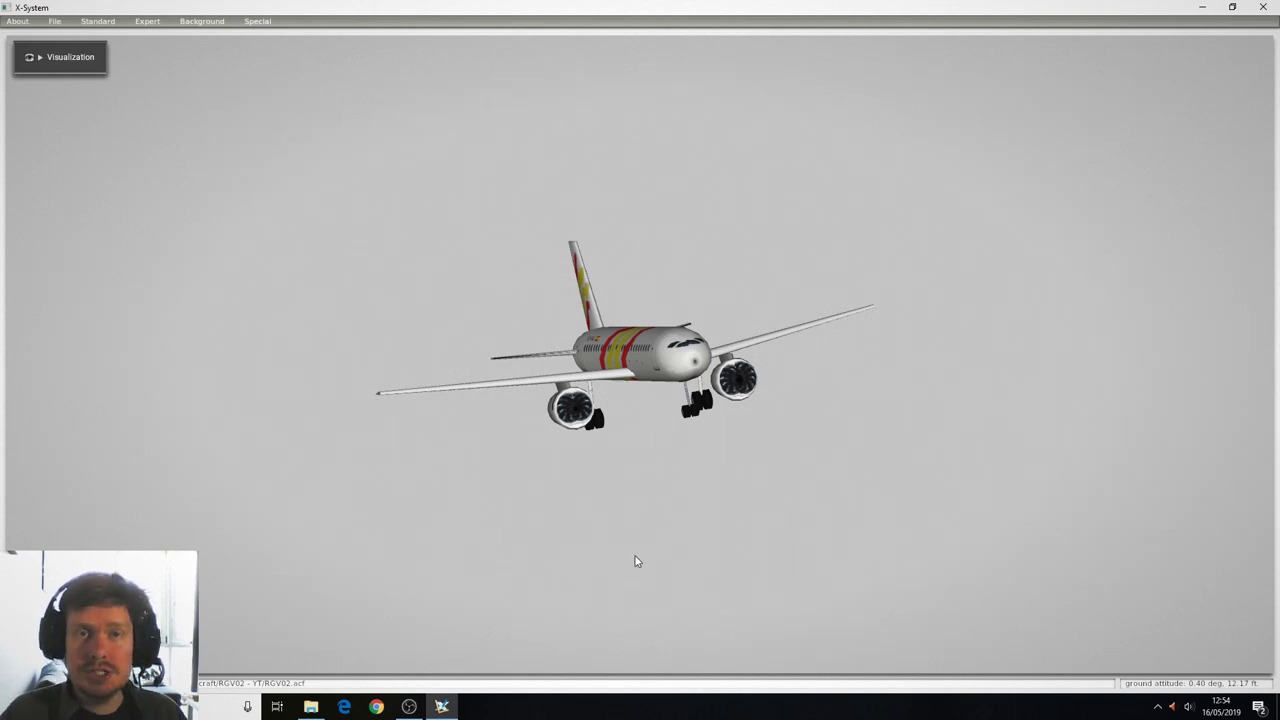
Make Wheels & W-Fairing 1, 2 and 3 invisible in the aircraft's part visibility settings.
{"action": "left_click", "coordinate": [142, 20]}
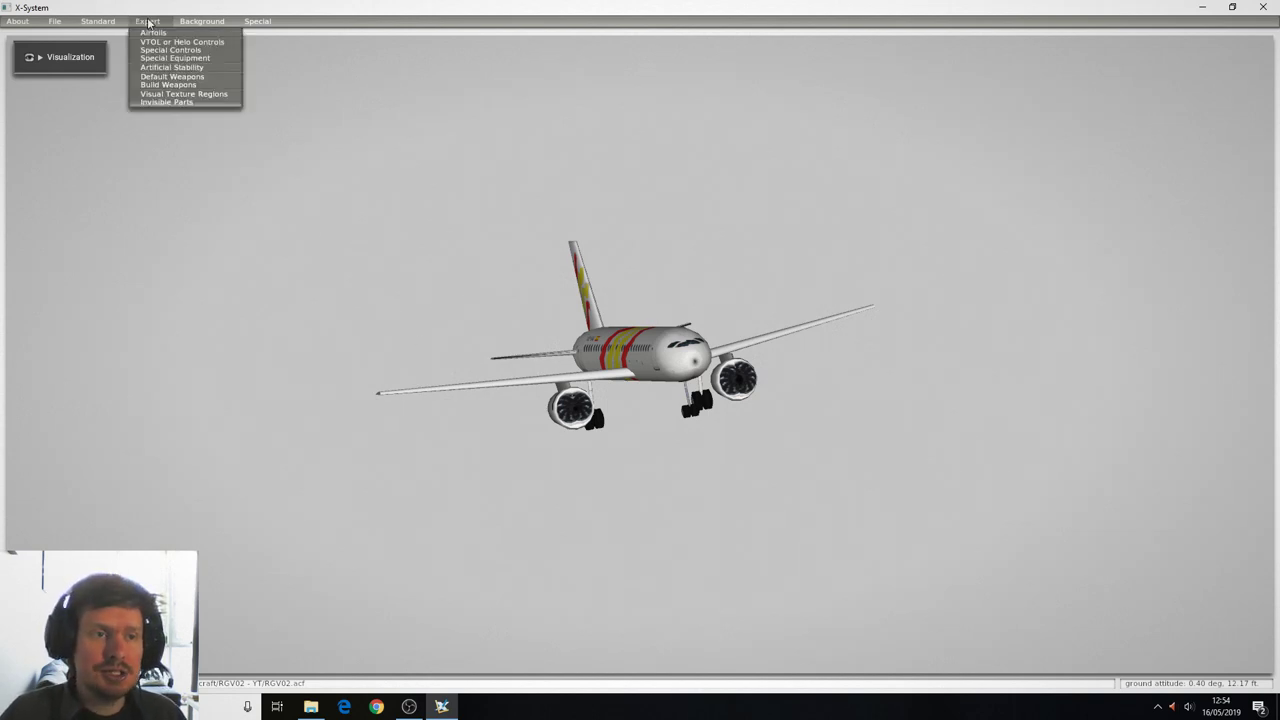
{"action": "left_click", "coordinate": [176, 102]}
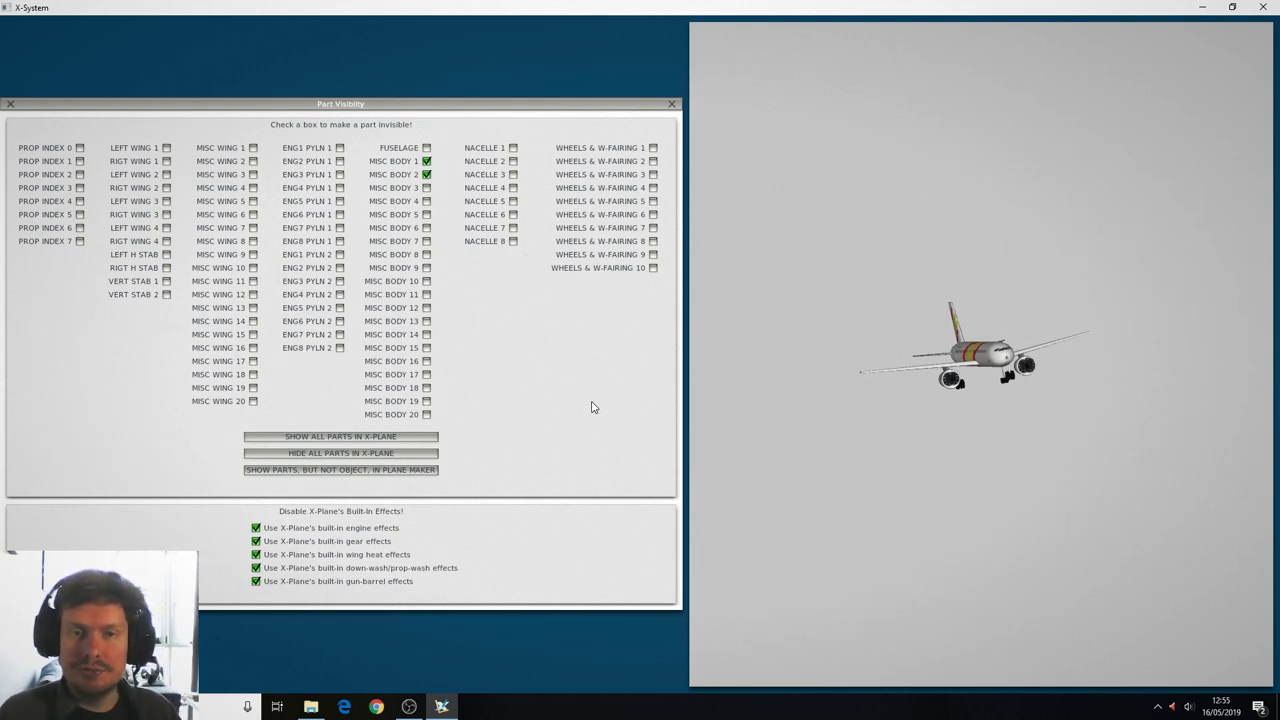
{"action": "left_click", "coordinate": [653, 148]}
{"action": "left_click", "coordinate": [653, 161]}
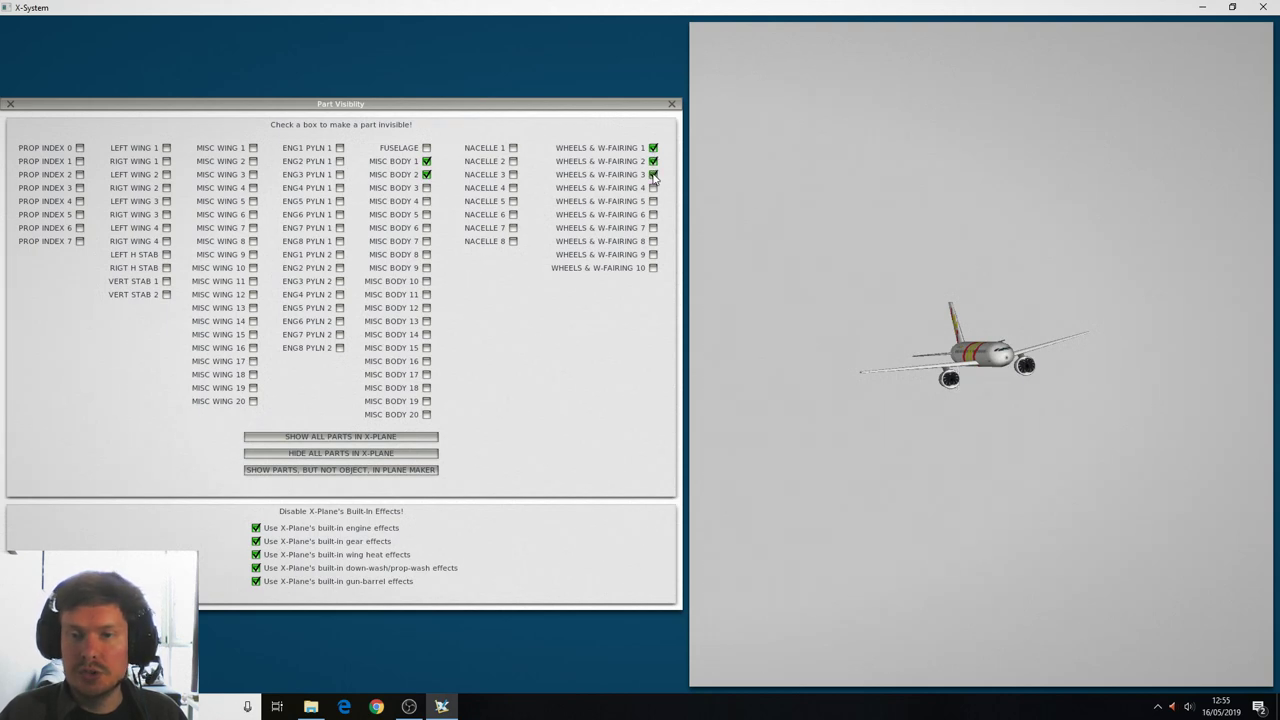
{"action": "left_click", "coordinate": [672, 105]}
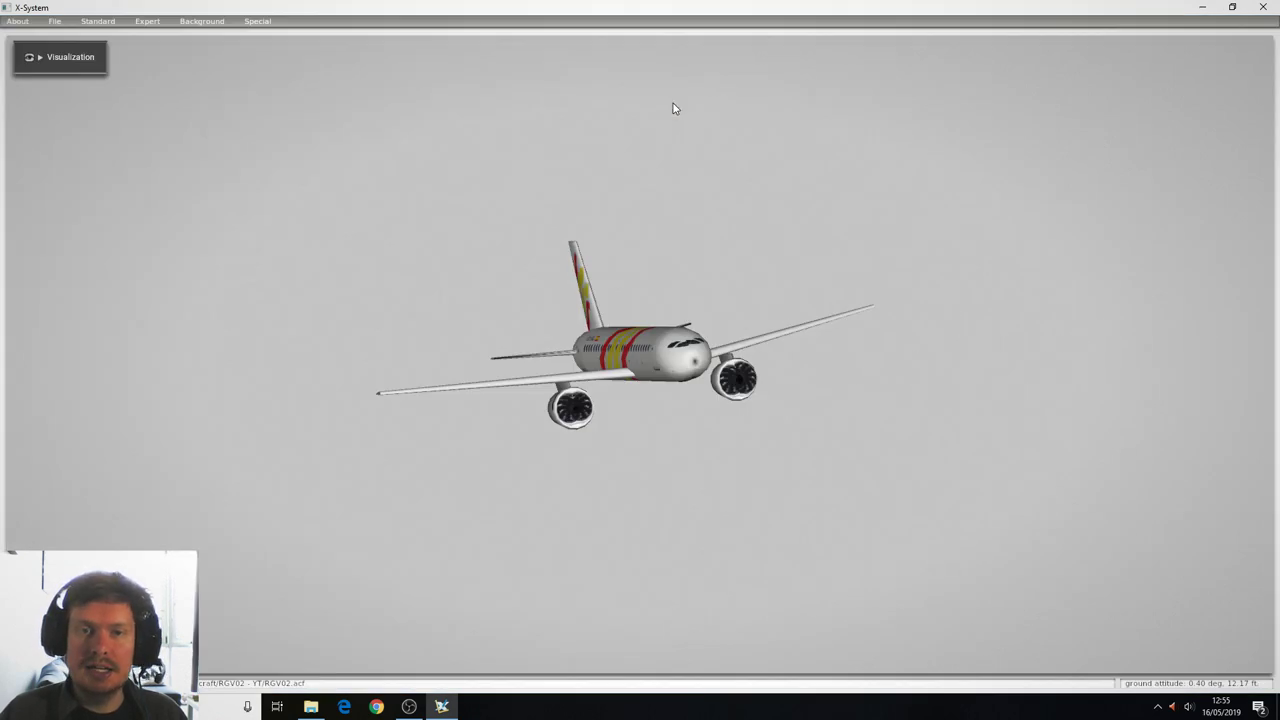
Generate an OBJ file from the current aircraft.
{"action": "left_click", "coordinate": [259, 22]}
{"action": "left_click", "coordinate": [308, 186]}
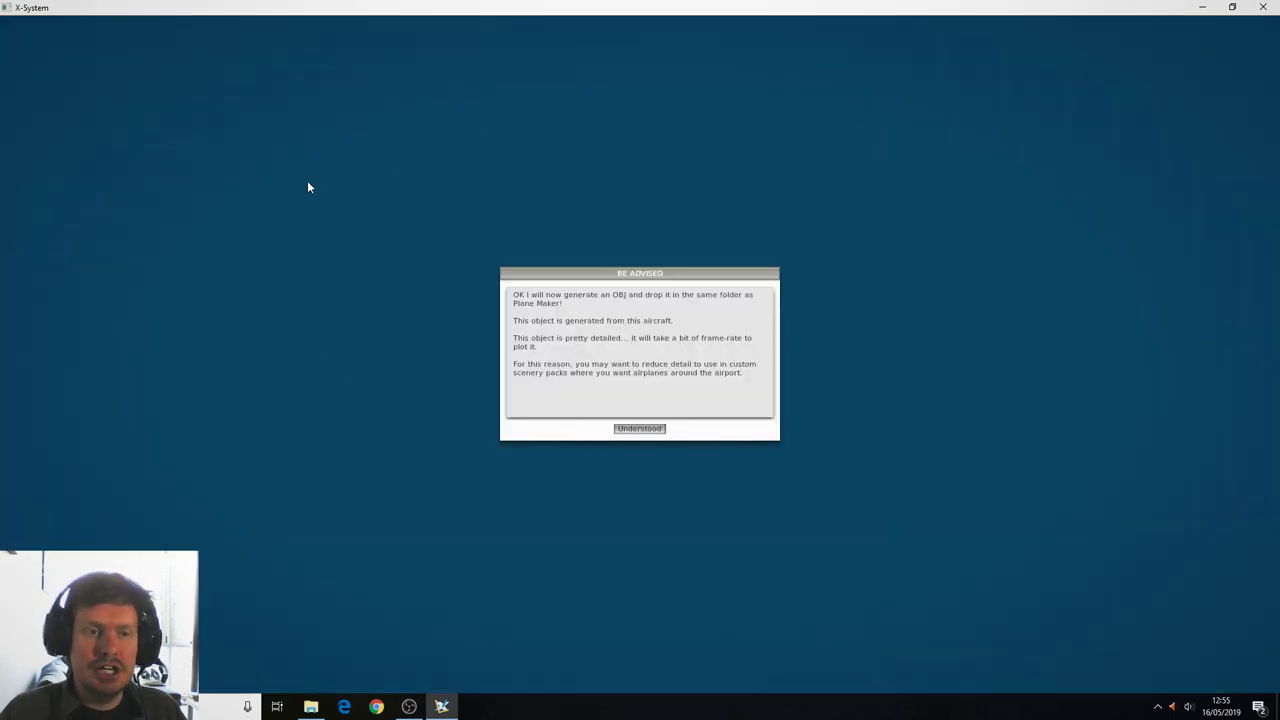
{"action": "left_click", "coordinate": [640, 429]}
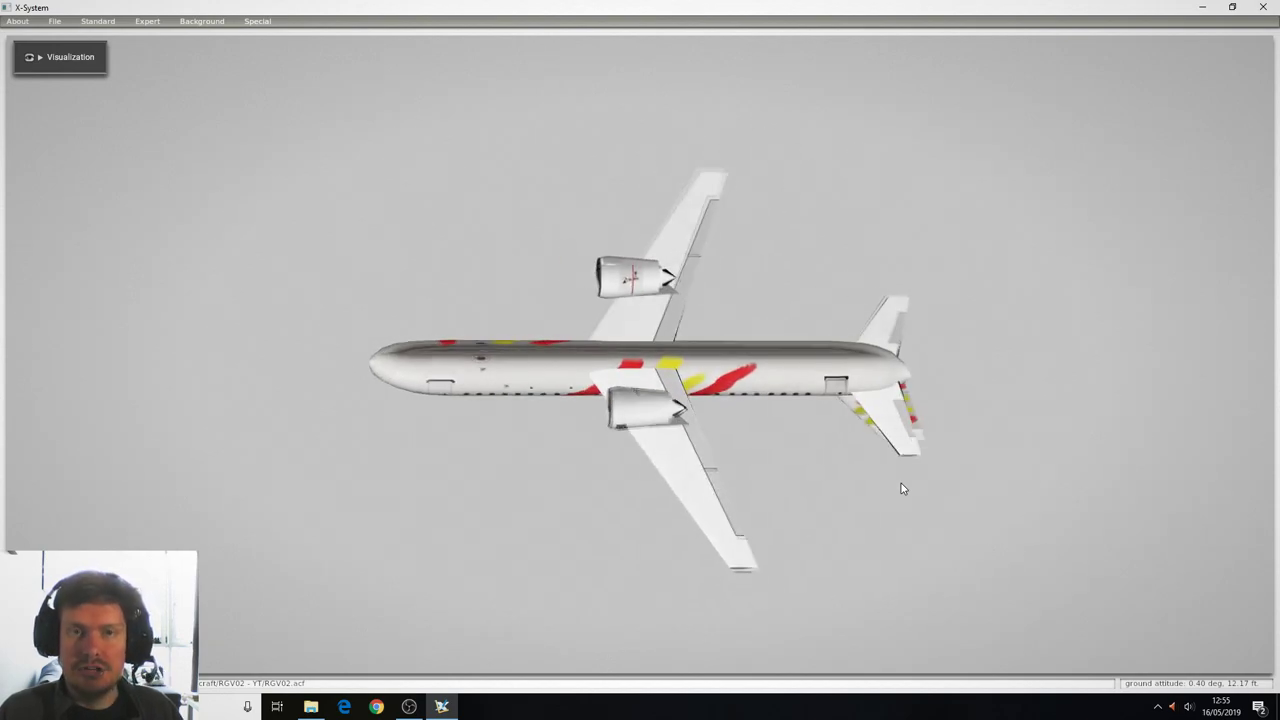
In File Explorer, create an "objects" folder inside the RGV02 - YT aircraft folder and paste the generated RGV02.obj into it.
{"action": "key", "text": "alt+Tab"}
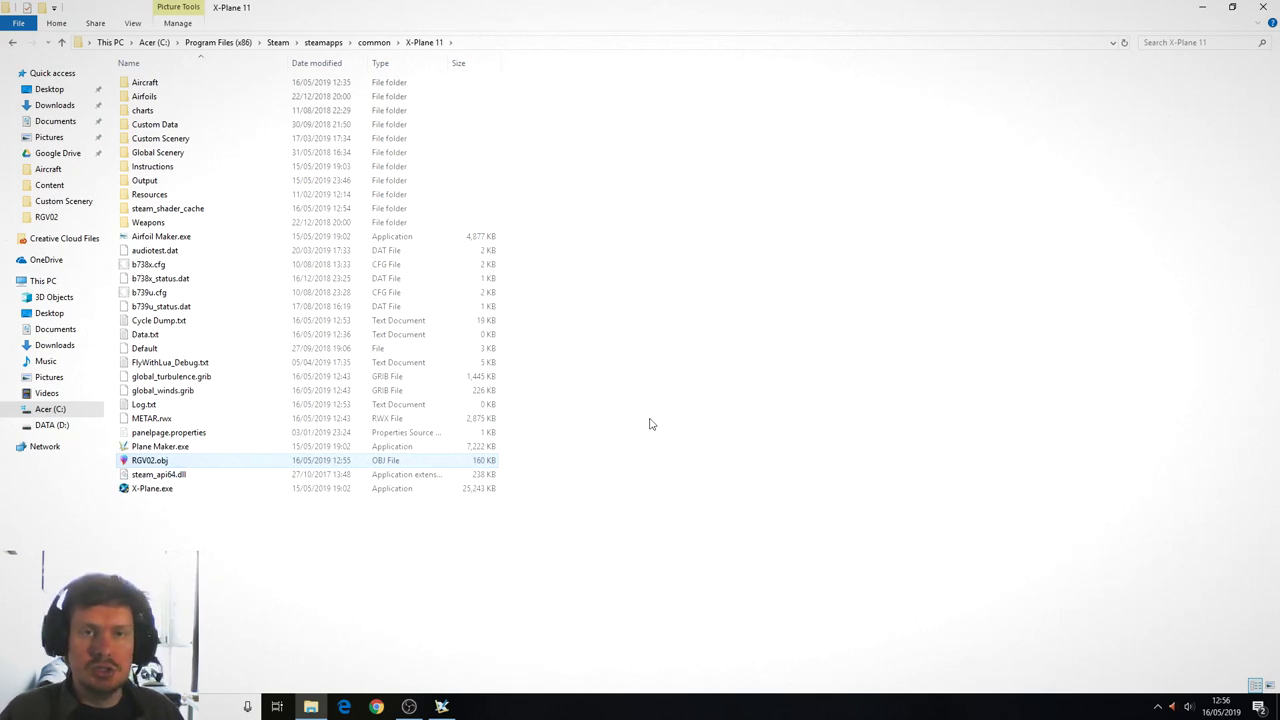
{"action": "key", "text": "alt+Left"}
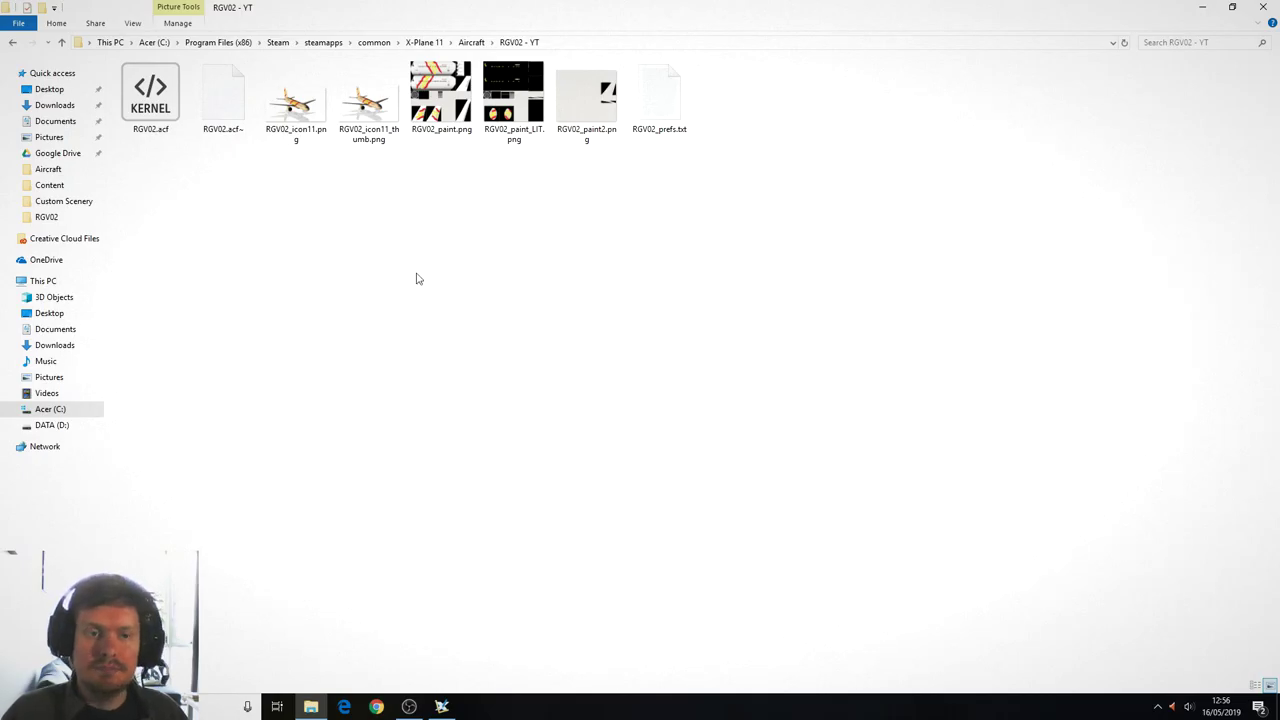
{"action": "right_click", "coordinate": [418, 279]}
{"action": "mouse_move", "coordinate": [548, 485]}
{"action": "left_click", "coordinate": [635, 481]}
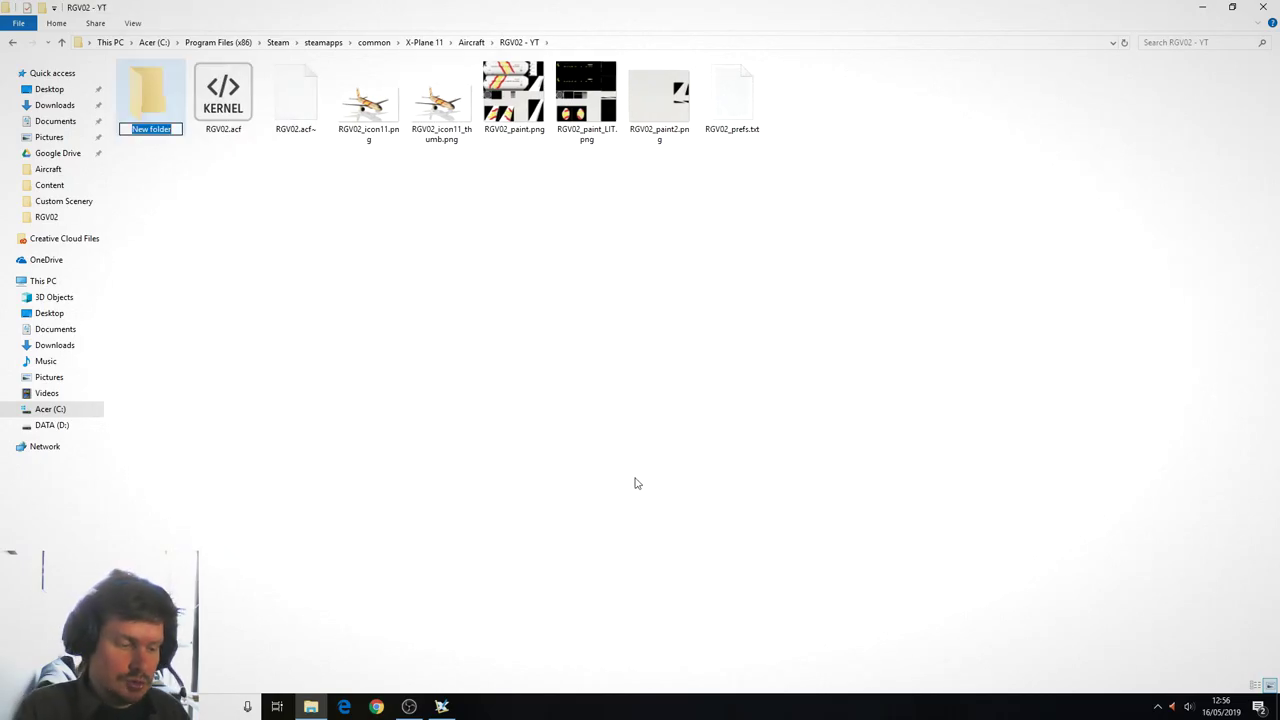
{"action": "type", "text": "objects"}
{"action": "key", "text": "Return"}
{"action": "key", "text": "Return"}
{"action": "key", "text": "ctrl+v"}
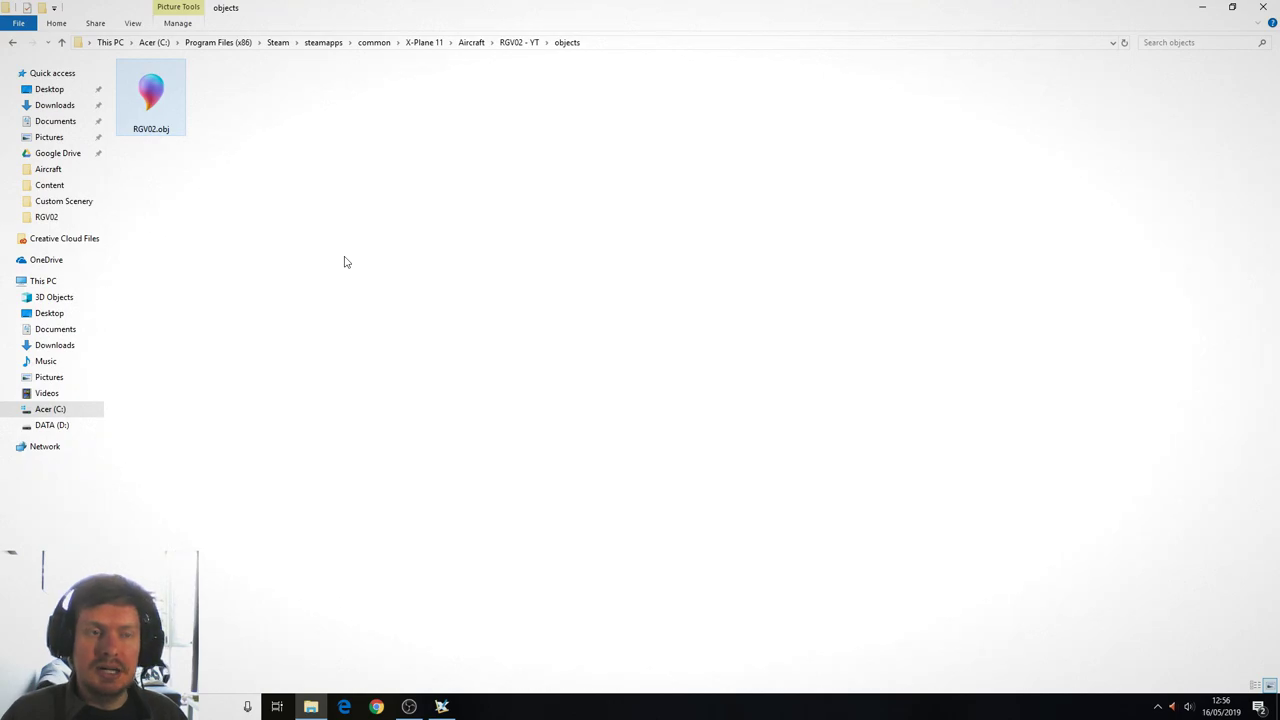
Copy RGV02_paint.png and RGV02_paint_LIT.png from the aircraft folder into the objects folder.
{"action": "key", "text": "BackSpace"}
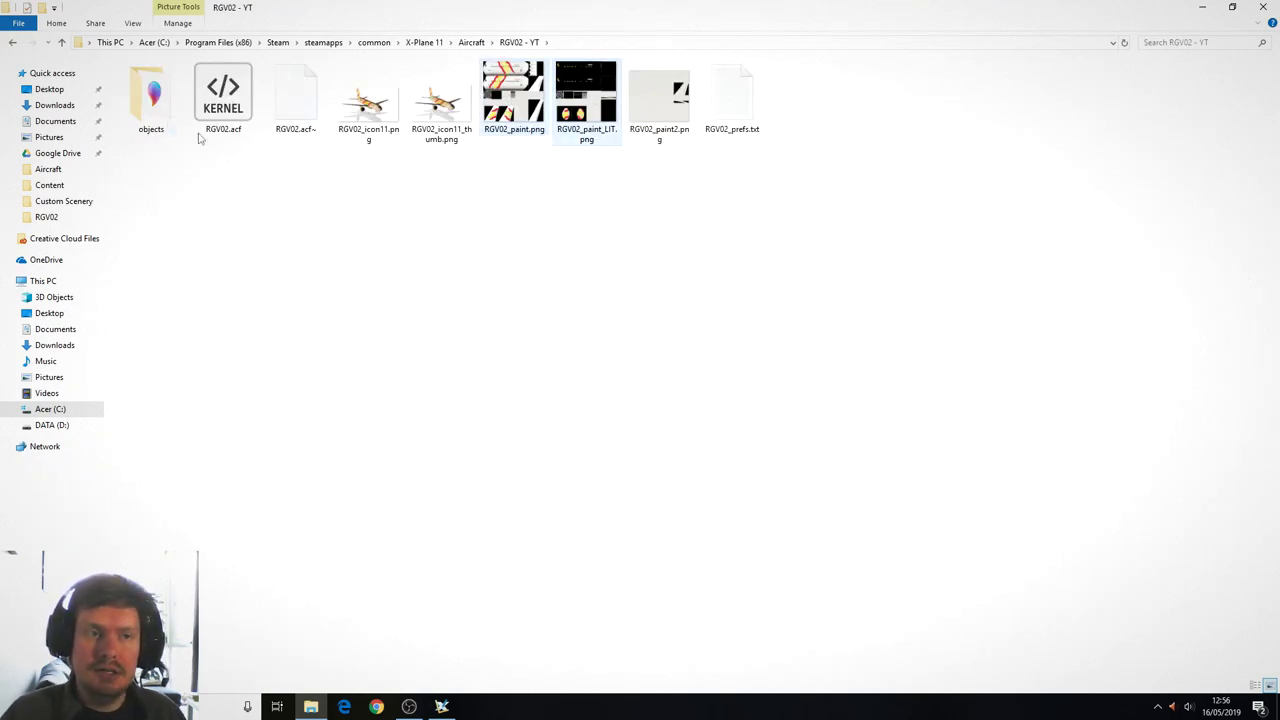
{"action": "left_click", "coordinate": [153, 108]}
{"action": "double_click", "coordinate": [153, 108]}
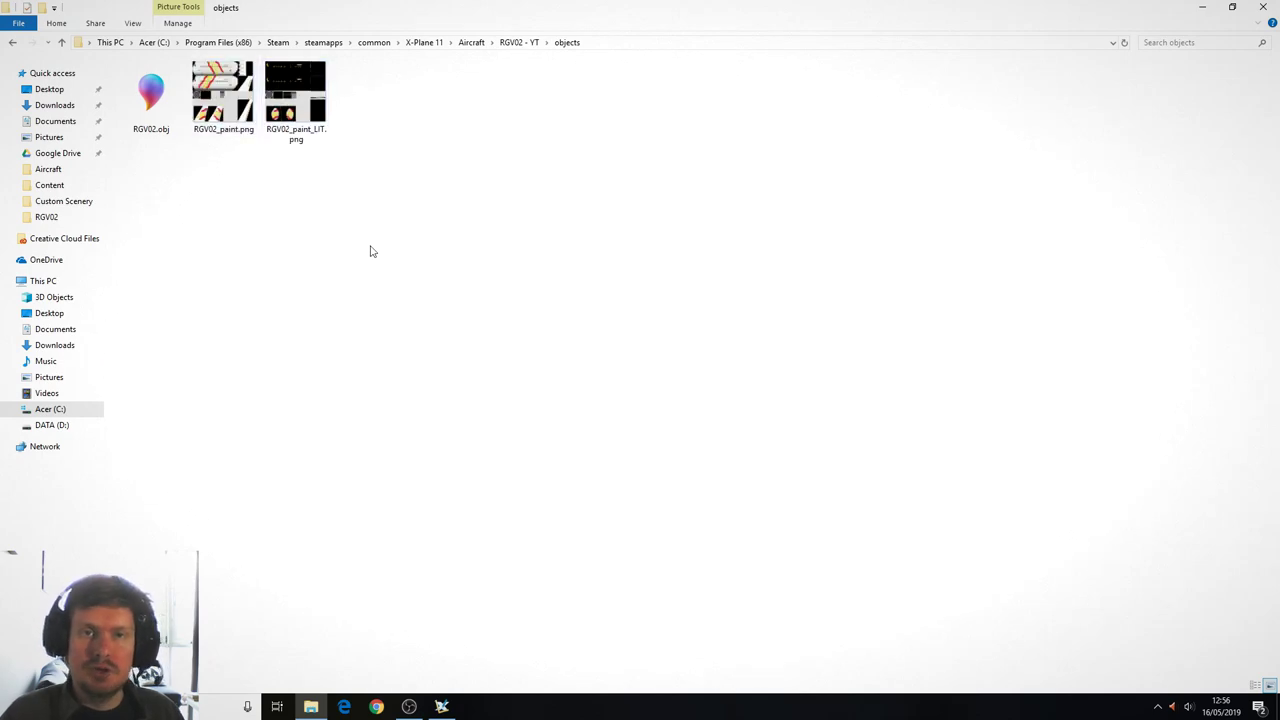
Back in Plane Maker, attach RGV02.obj from the objects folder as the aircraft's first misc object.
{"action": "key", "text": "alt+Tab"}
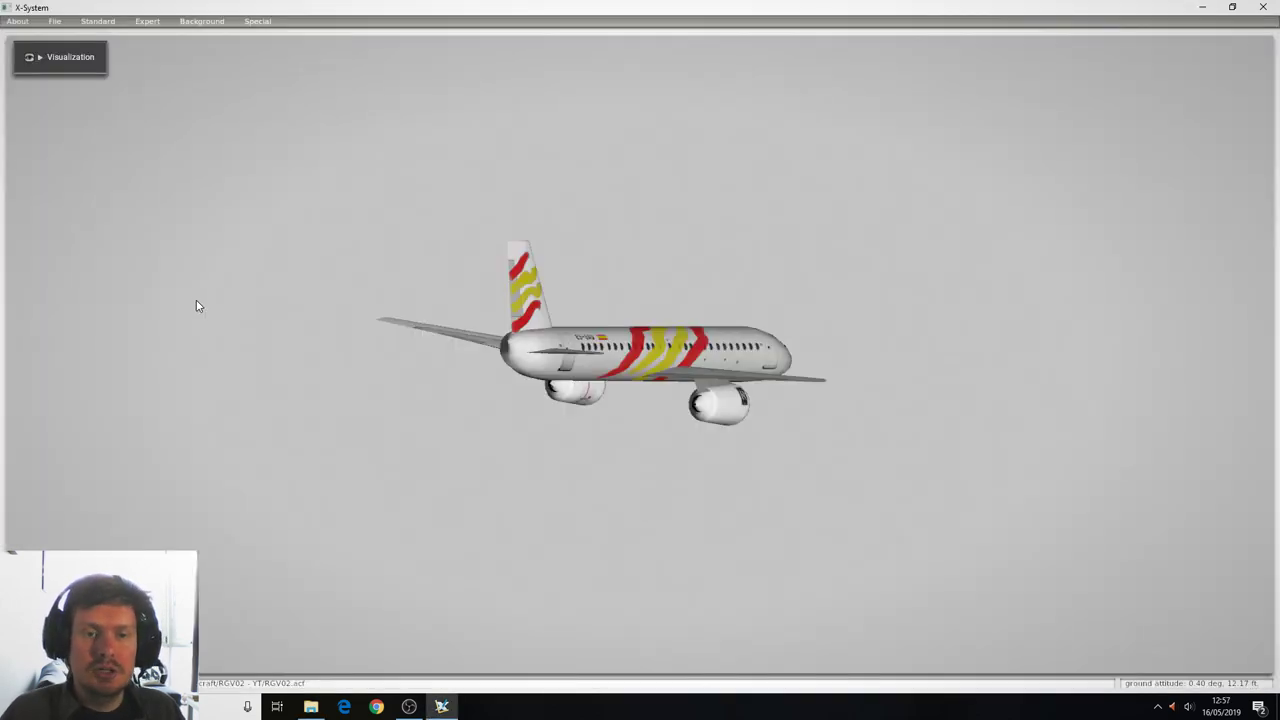
{"action": "left_click", "coordinate": [101, 22]}
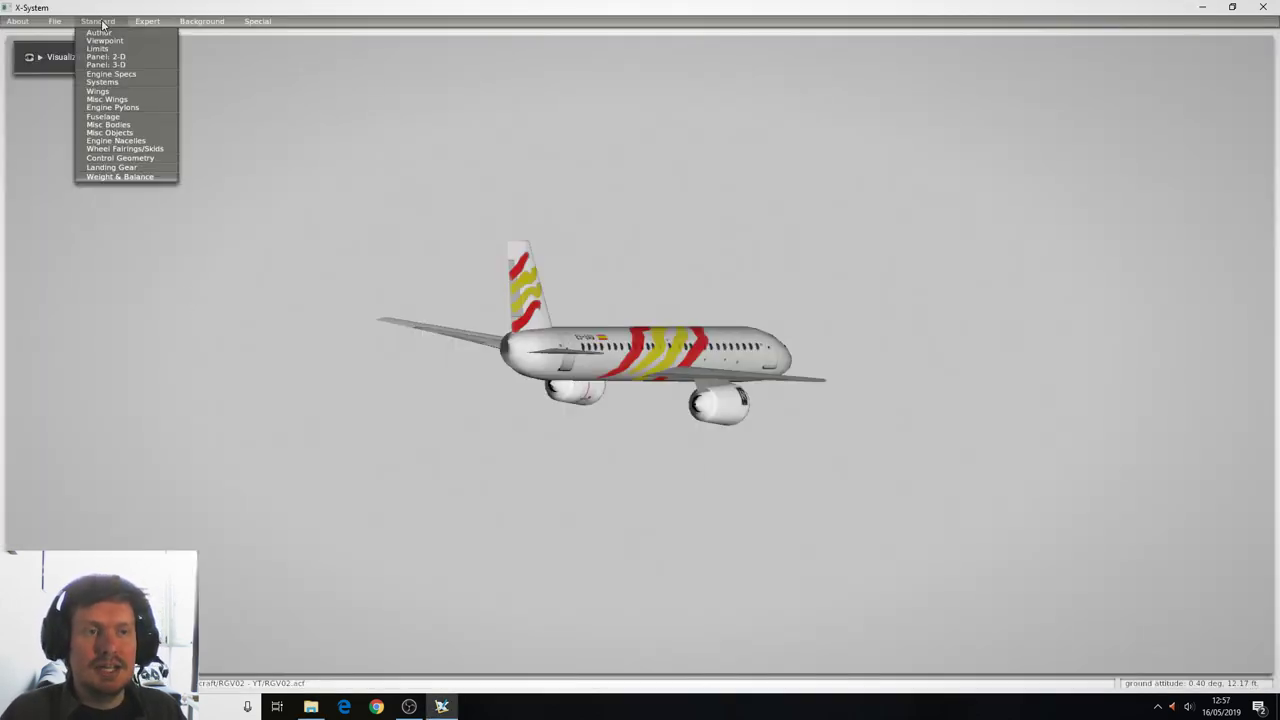
{"action": "left_click", "coordinate": [117, 133]}
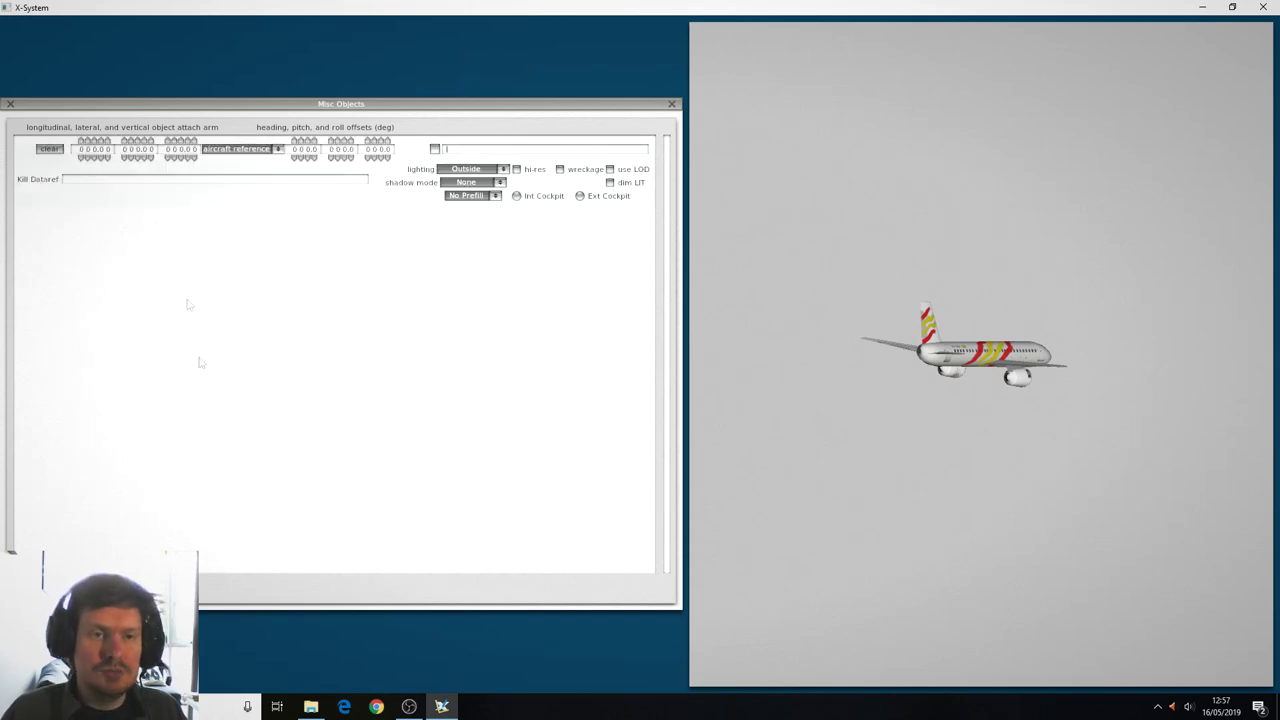
{"action": "left_click", "coordinate": [434, 149]}
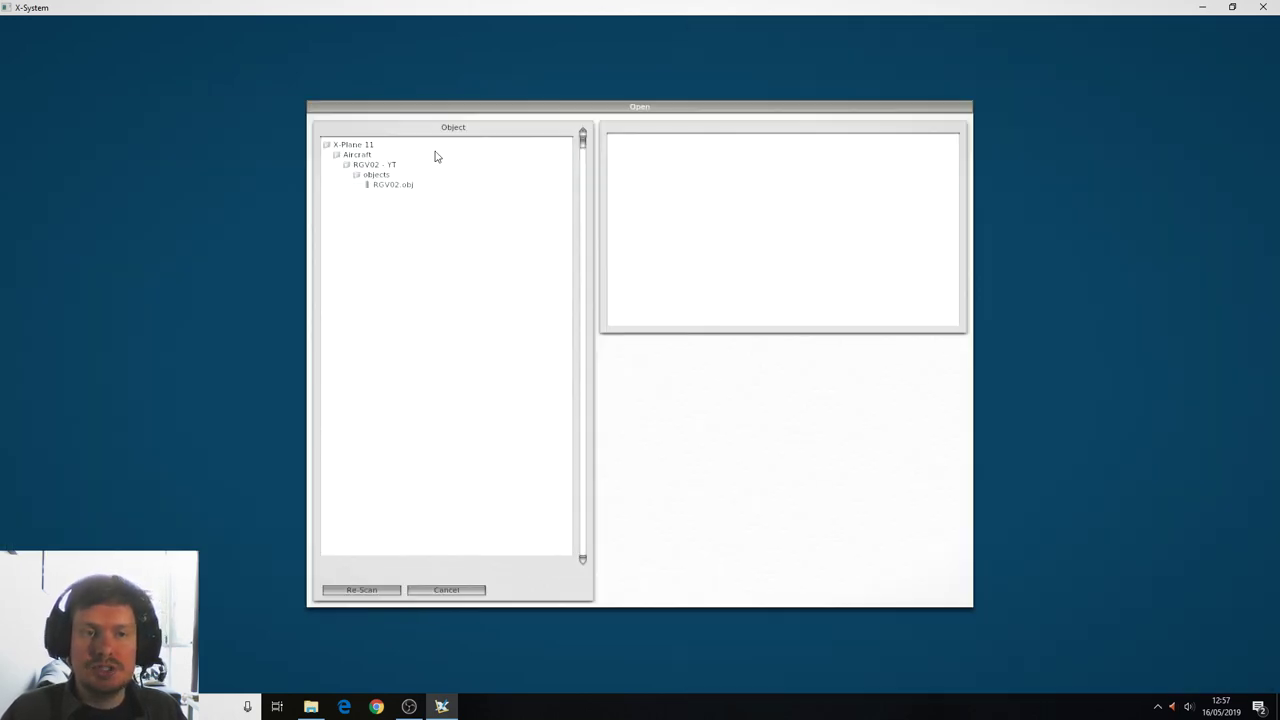
{"action": "left_click", "coordinate": [430, 184]}
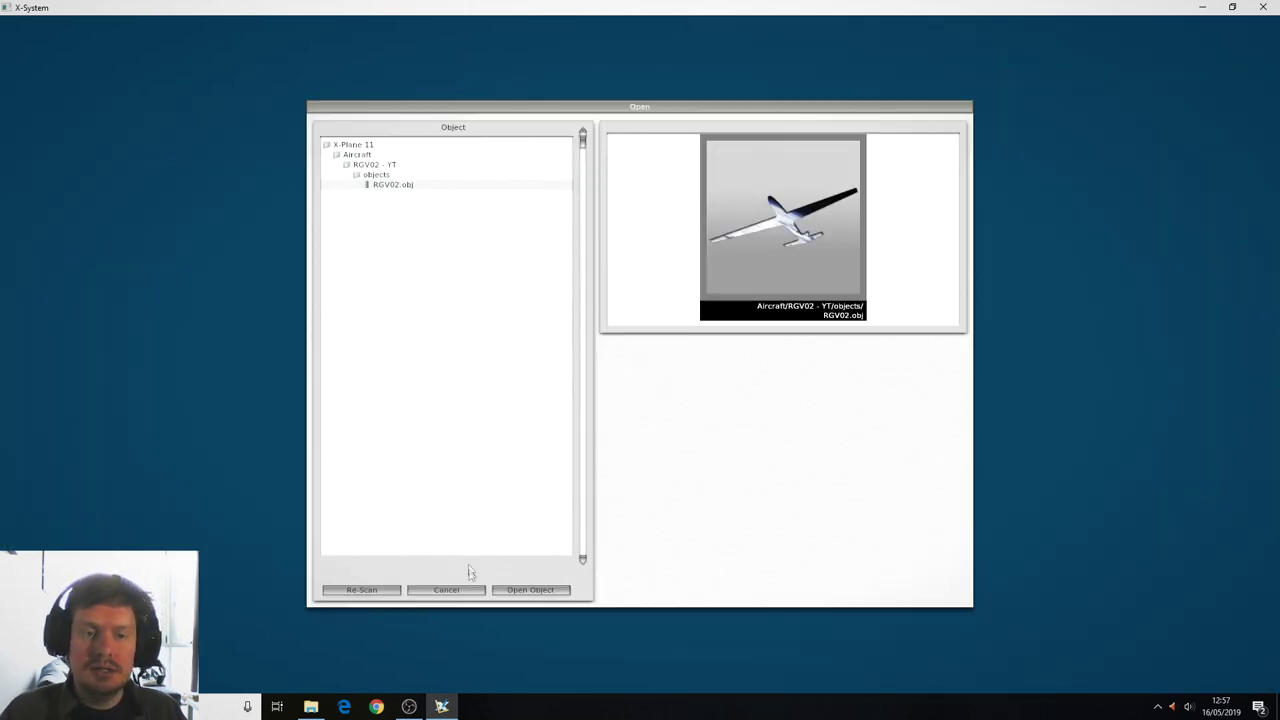
{"action": "left_click", "coordinate": [530, 590]}
{"action": "key", "text": "Escape"}
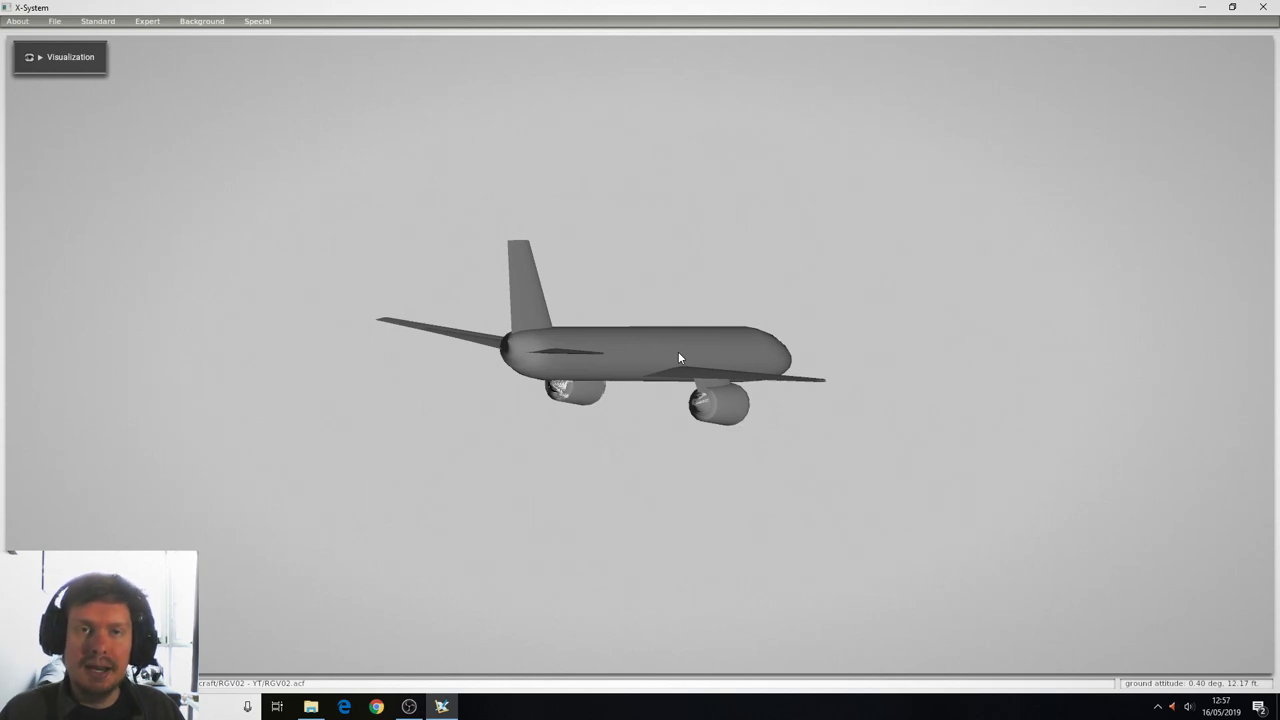
Open RGV02.obj in Sublime Text, cut the TEXTURE path down to RGV02_paint.png alone, and save the file.
{"action": "key", "text": "alt+Tab"}
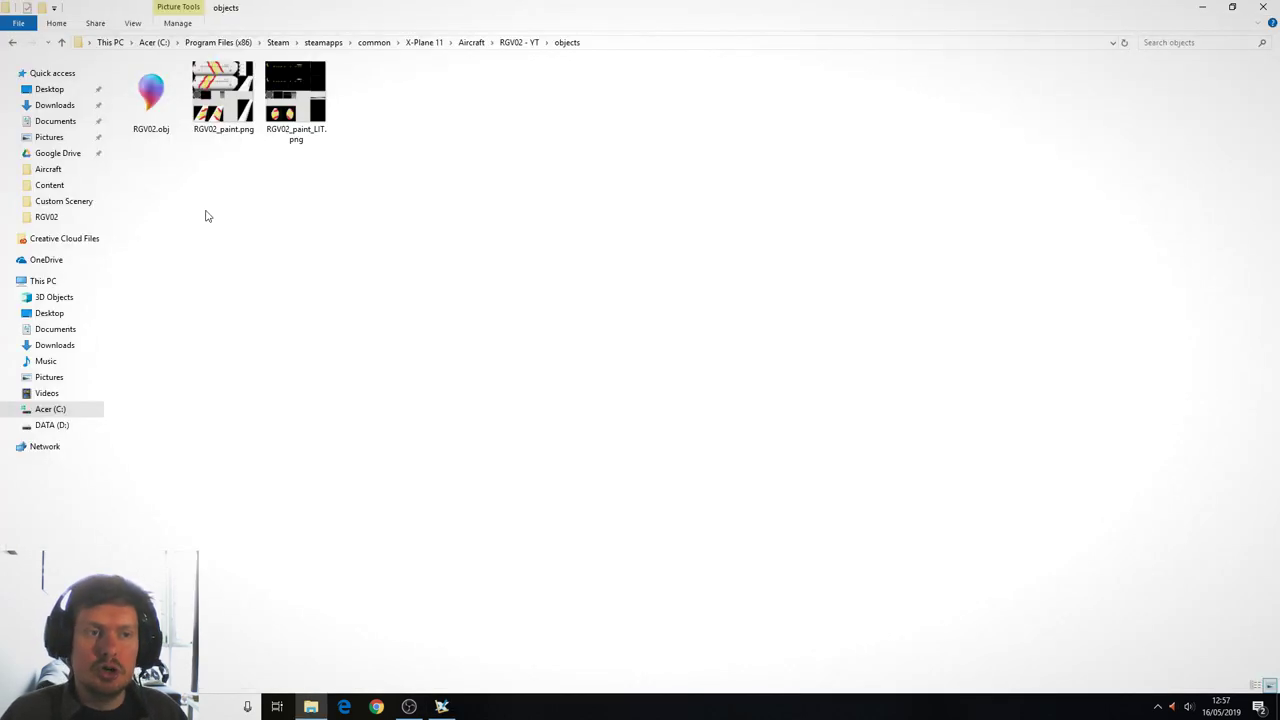
{"action": "right_click", "coordinate": [147, 98]}
{"action": "left_click", "coordinate": [255, 157]}
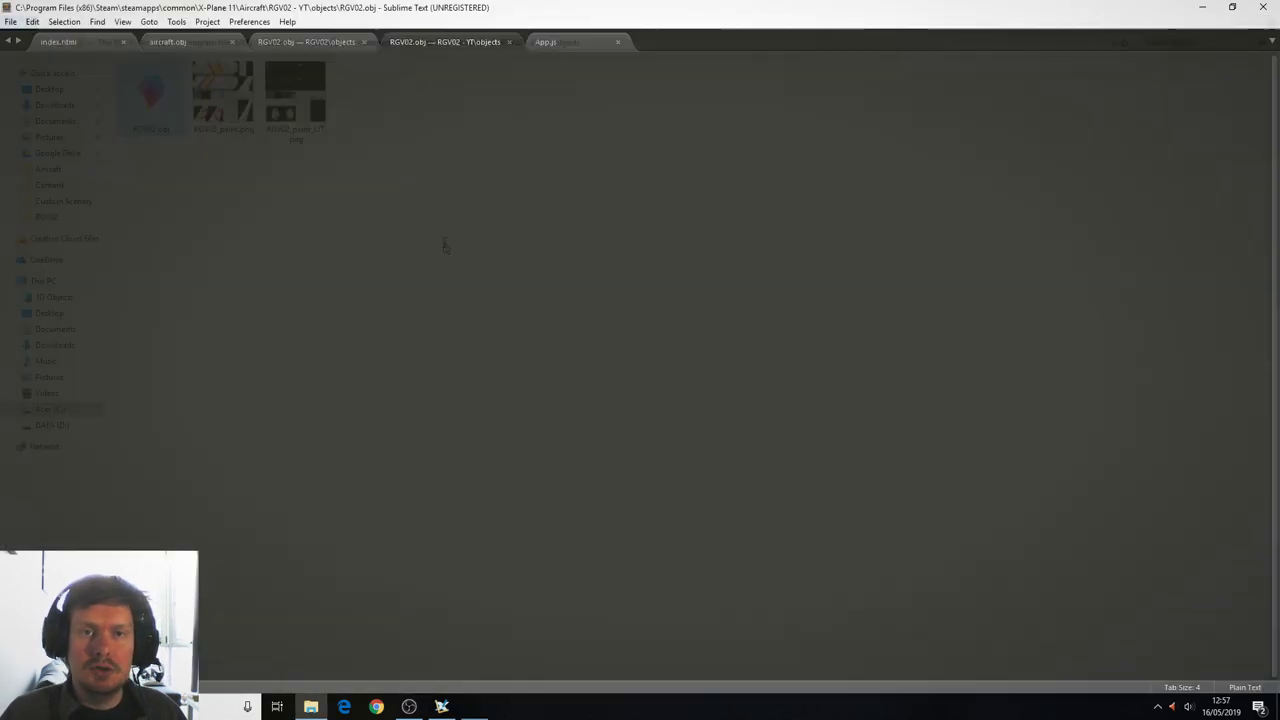
{"action": "key", "text": "Escape"}
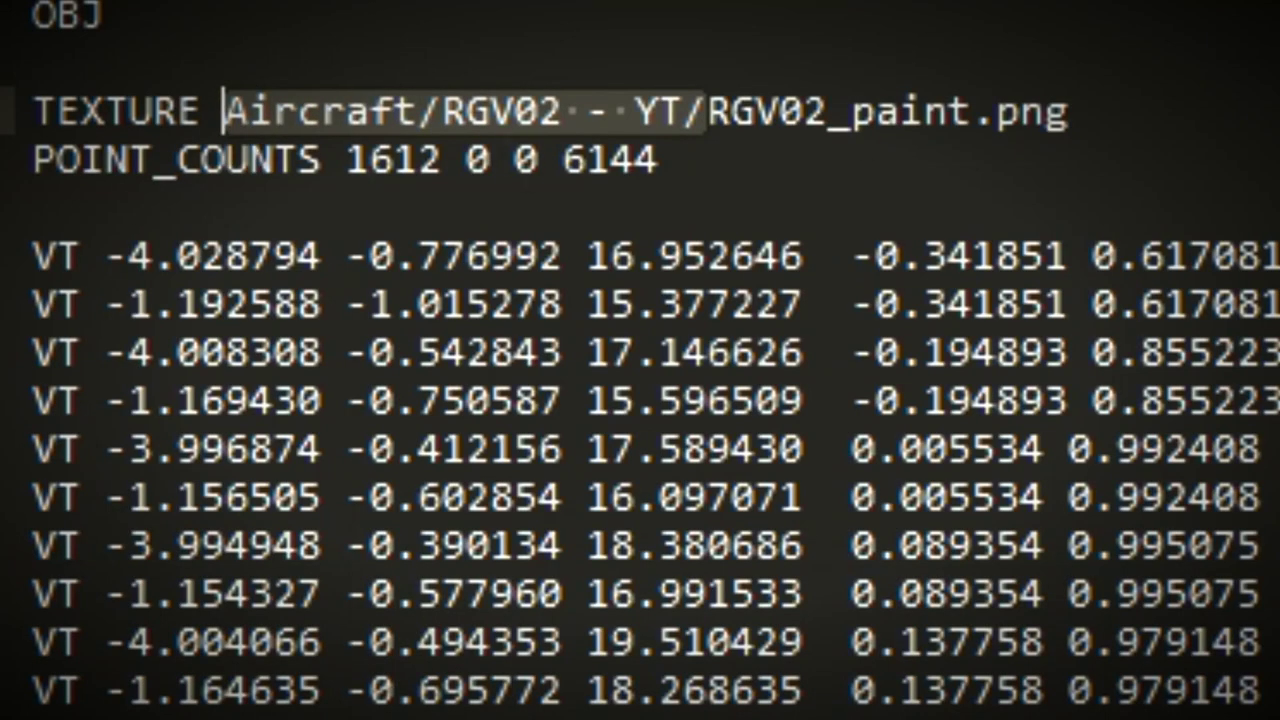
{"action": "key", "text": "ctrl+Delete"}
{"action": "key", "text": "ctrl+Delete"}
{"action": "key", "text": "ctrl+Delete"}
{"action": "key", "text": "ctrl+Delete"}
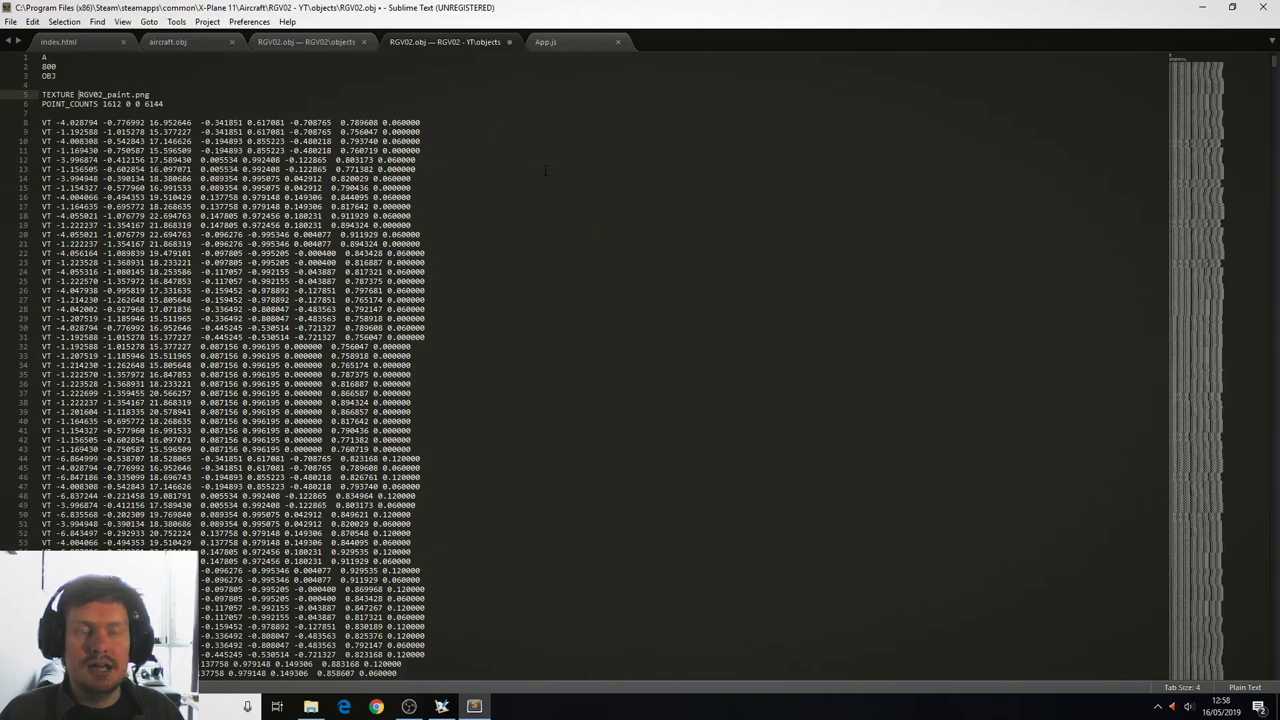
{"action": "key", "text": "ctrl+s"}
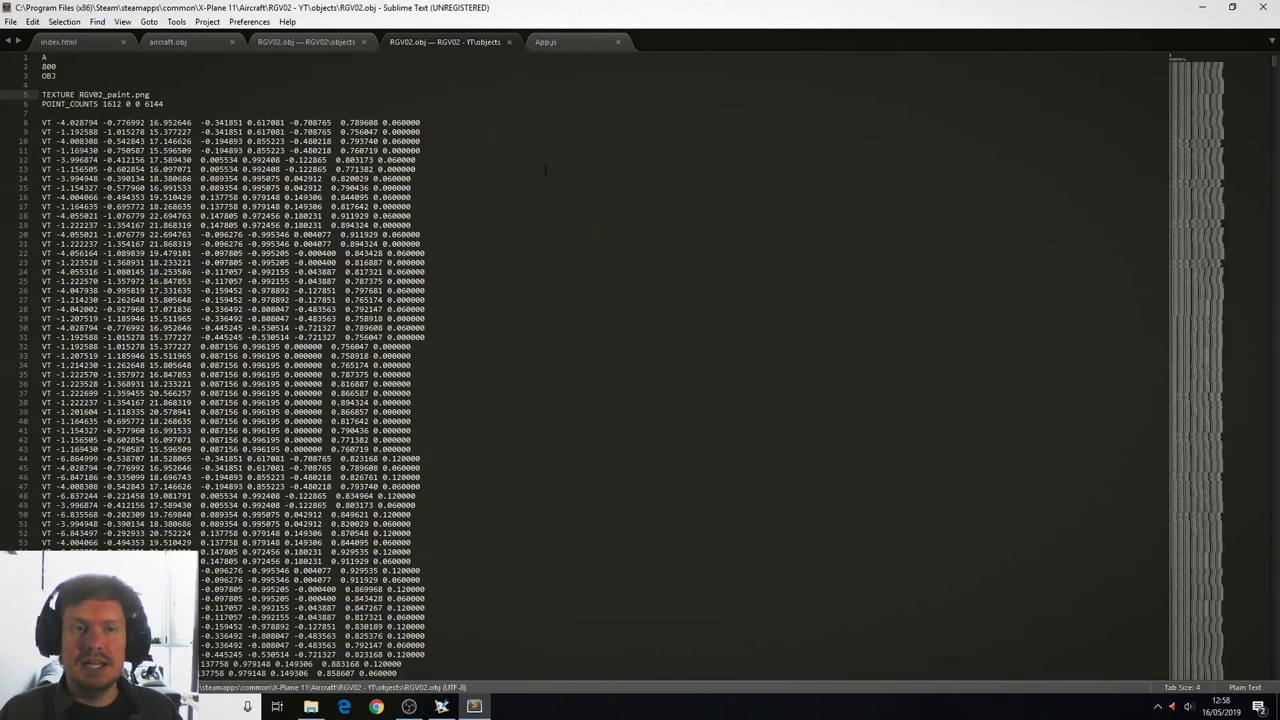
Reload the RGV02 aircraft in Plane Maker and inspect the object's livery from the front.
{"action": "key", "text": "alt+Tab"}
{"action": "left_click", "coordinate": [55, 21]}
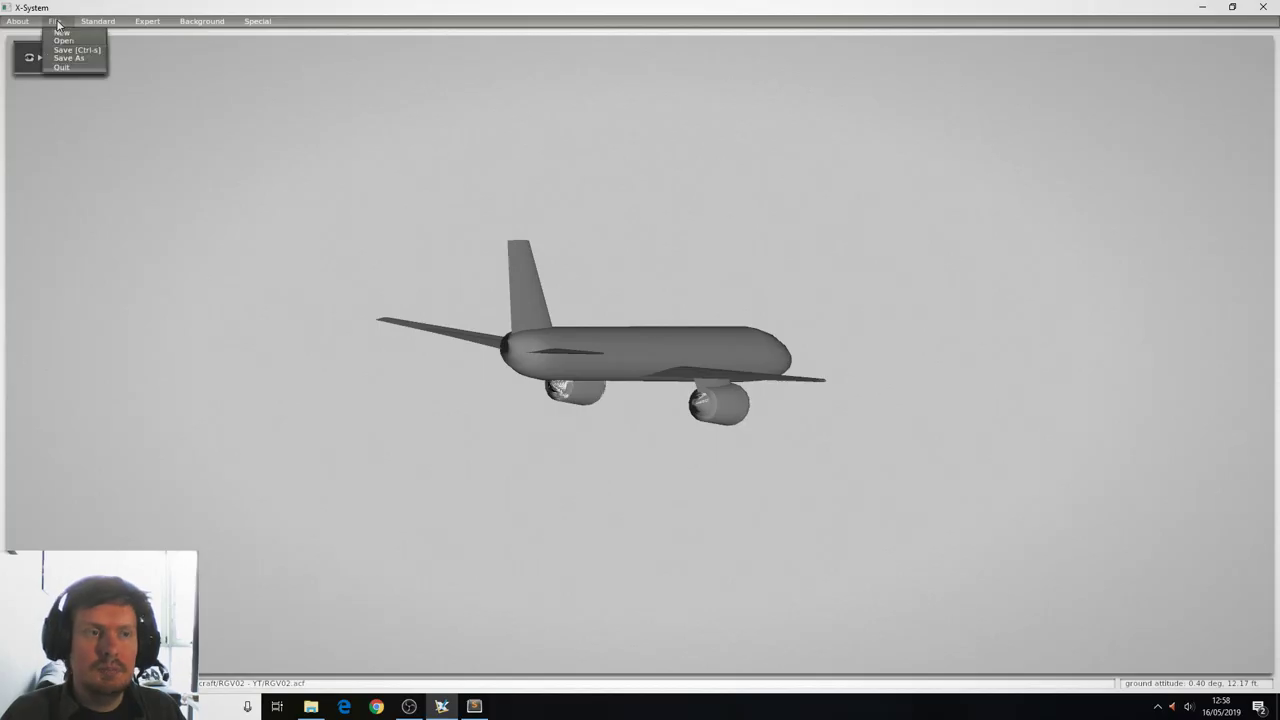
{"action": "left_click", "coordinate": [55, 21]}
{"action": "left_click", "coordinate": [72, 58]}
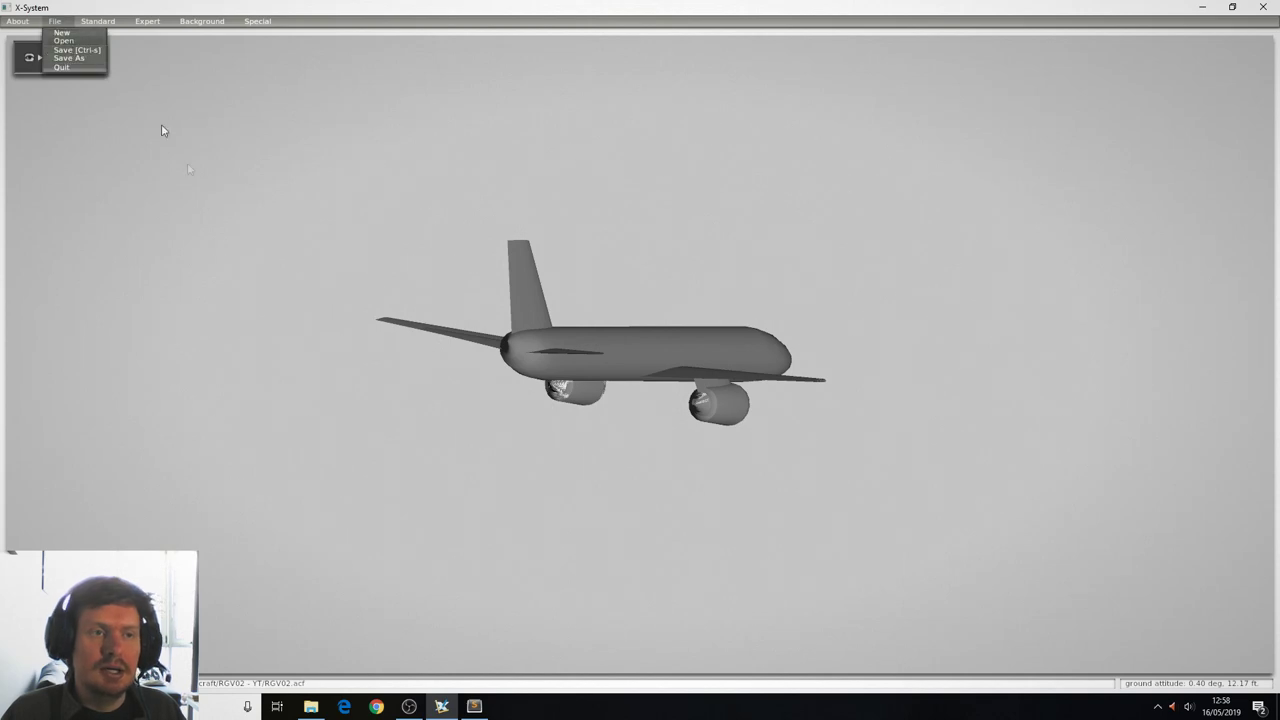
{"action": "double_click", "coordinate": [430, 557]}
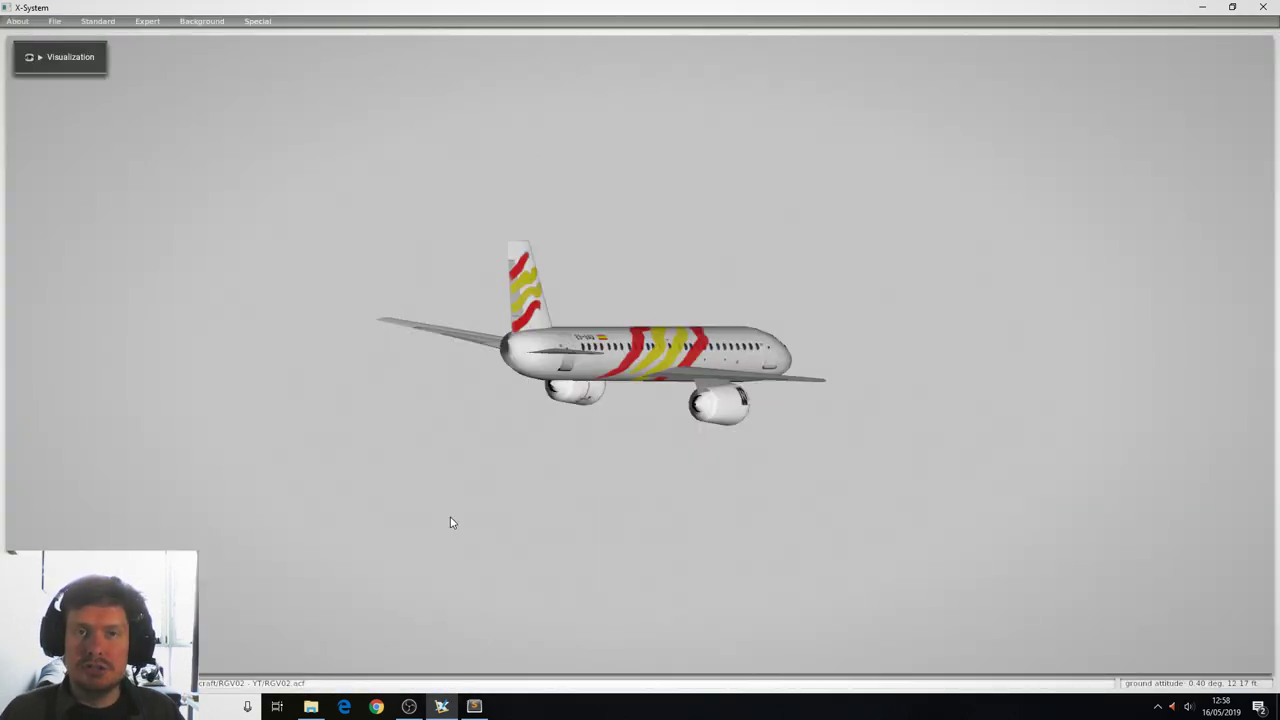
{"action": "key", "text": "Left"}
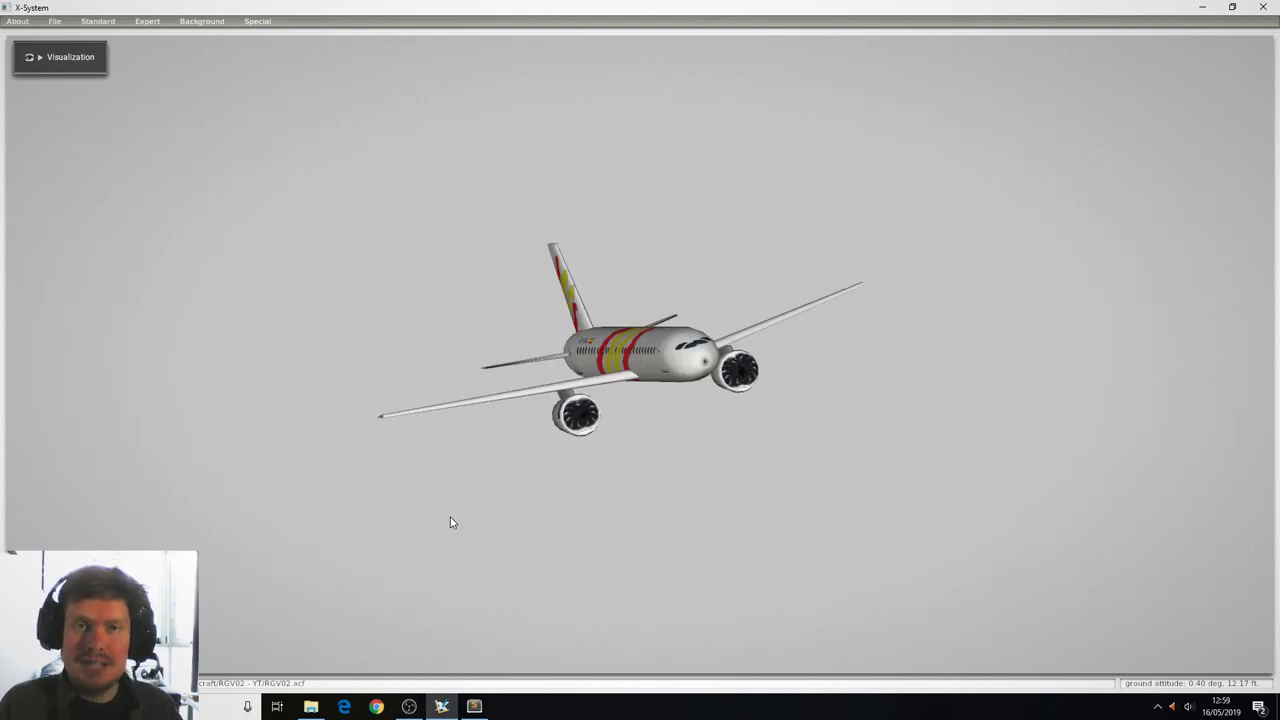
In RGV02.obj, add below TEXTURE the lines TEXTURE_LIT RGV02_paint_LIT.png, TEXTURE_NORMAL RGV02_paint_NML.png, GLOBAL_specular 1 and NORMAL_METALNESS.
{"action": "key", "text": "alt+Tab"}
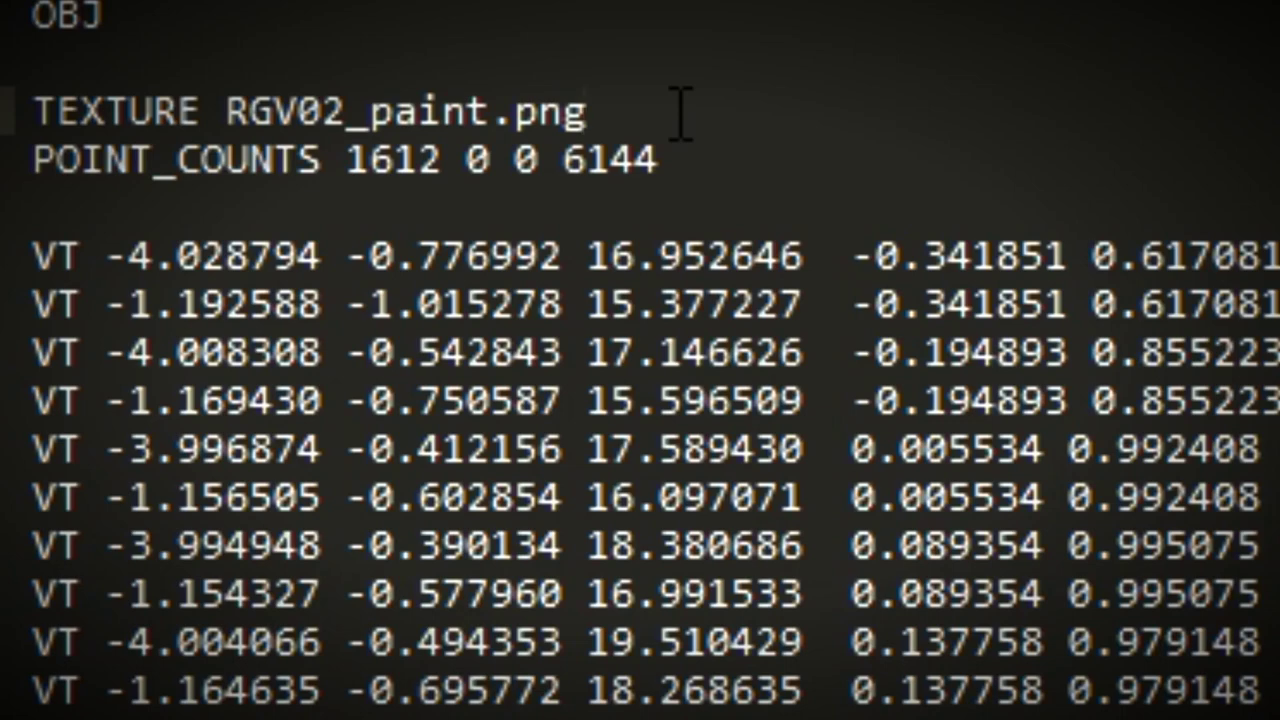
{"action": "left_click", "coordinate": [680, 113]}
{"action": "key", "text": "Return"}
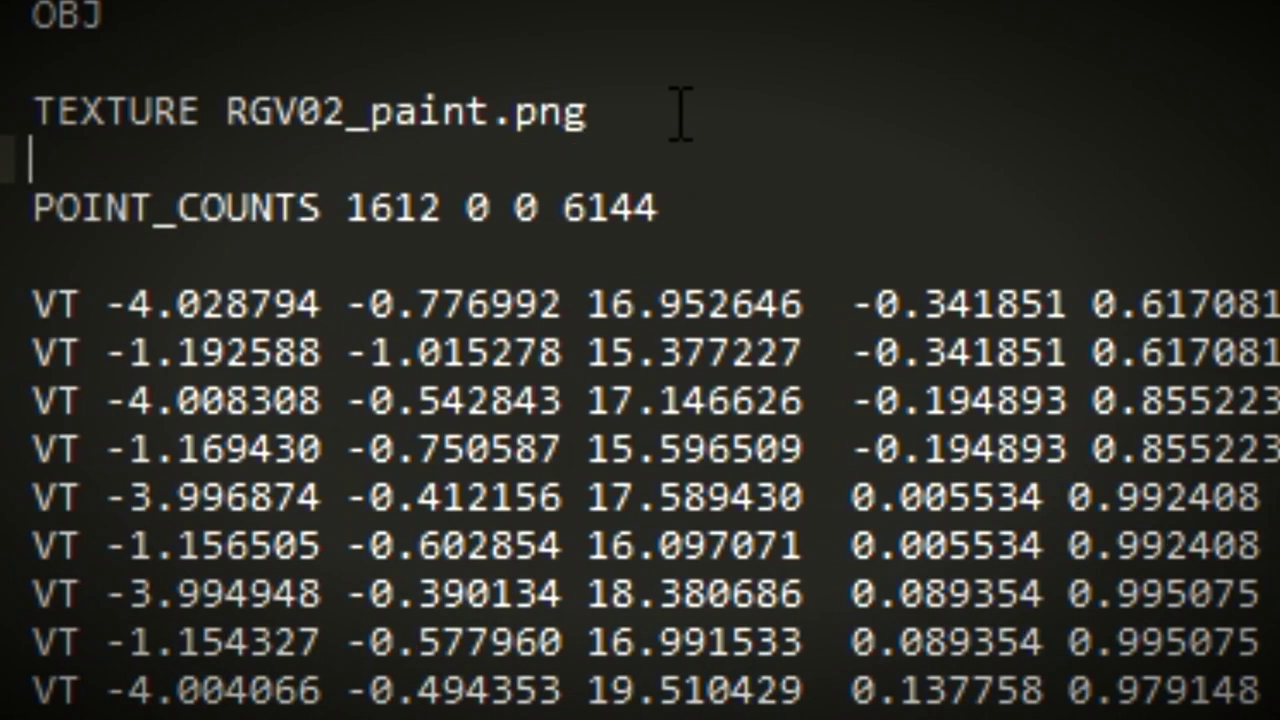
{"action": "type", "text": "TEXTURE_LIT RGV02_paint_LIT.png TEXTURE_NORMAL RGV02_paint_NML.png GLOBAL_specular 1 NORMAL_METALNESS"}
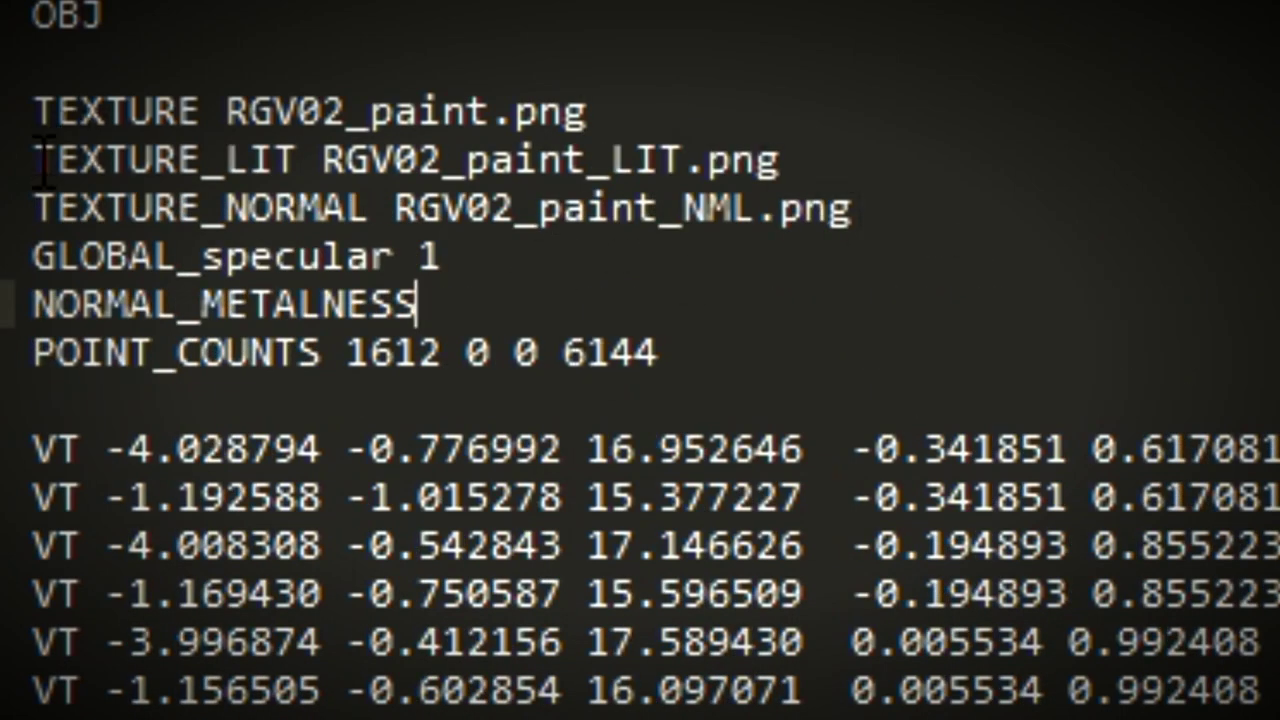
Review the added texture, specular and metalness lines and compare the referenced image names with the files in the objects folder.
{"action": "left_click_drag", "start_coordinate": [34, 160], "coordinate": [779, 160]}
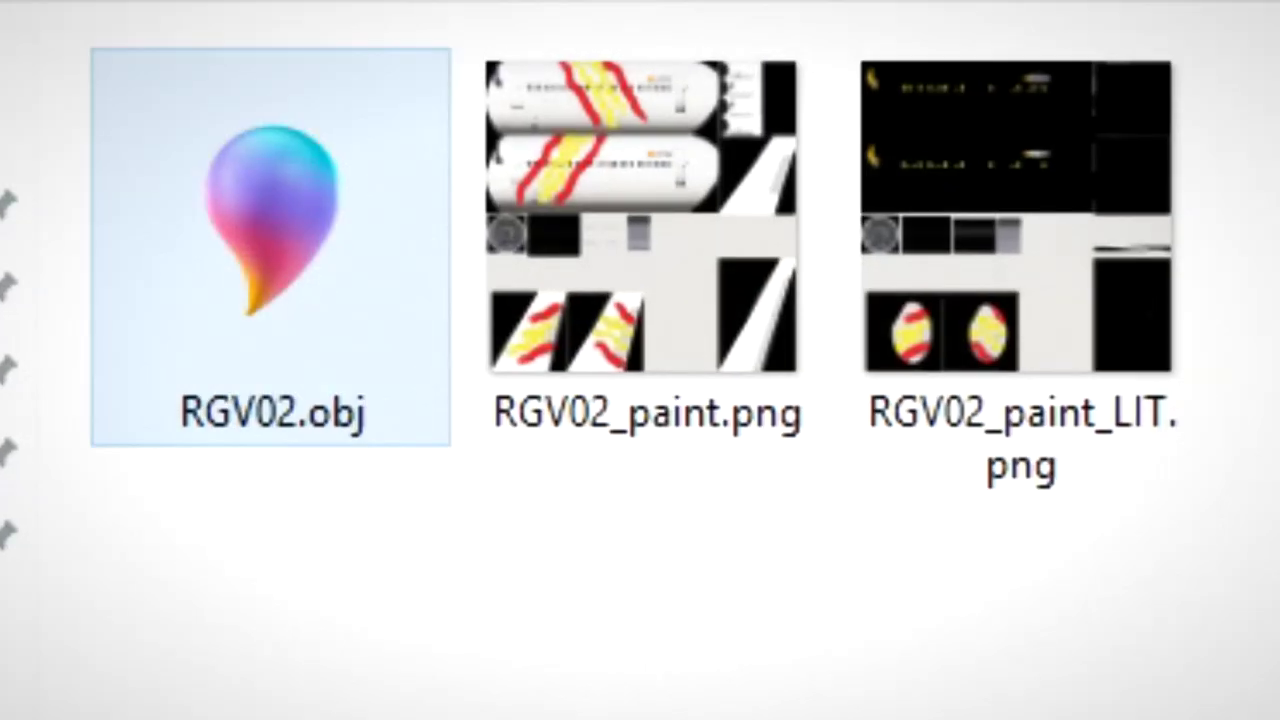
{"action": "left_click", "coordinate": [1036, 228]}
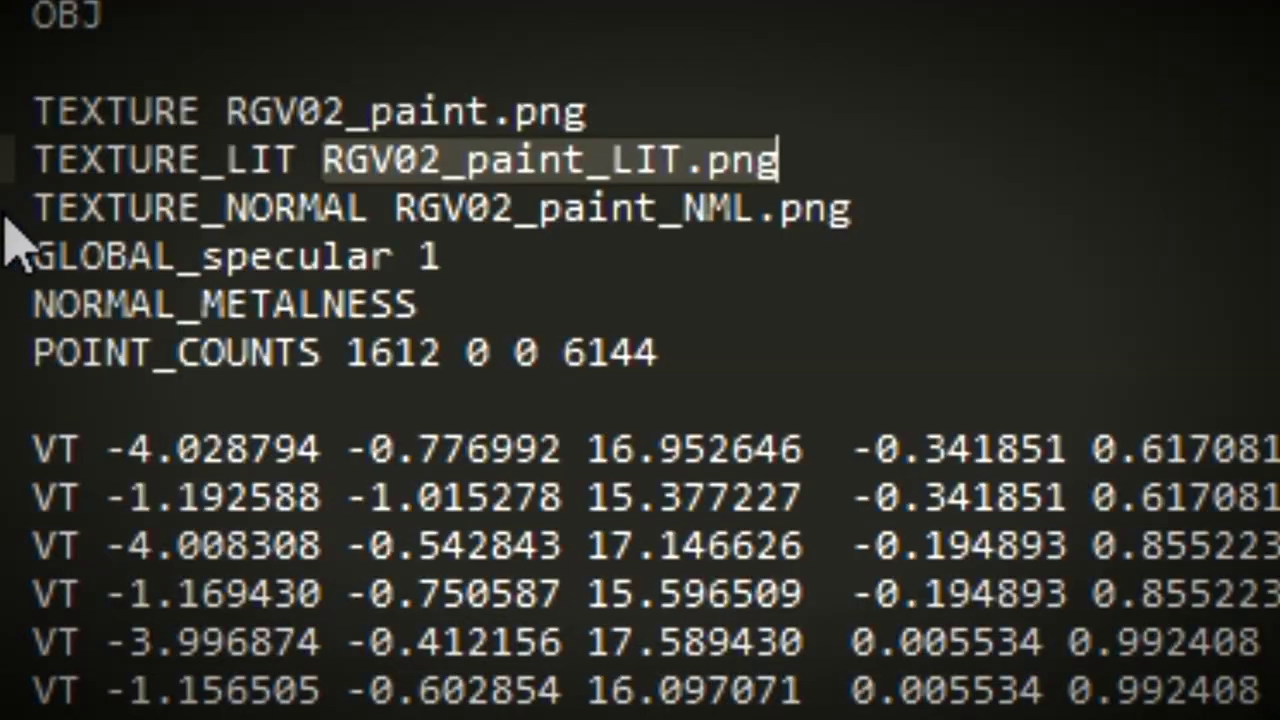
{"action": "left_click", "coordinate": [30, 207]}
{"action": "left_click_drag", "start_coordinate": [399, 210], "coordinate": [851, 208]}
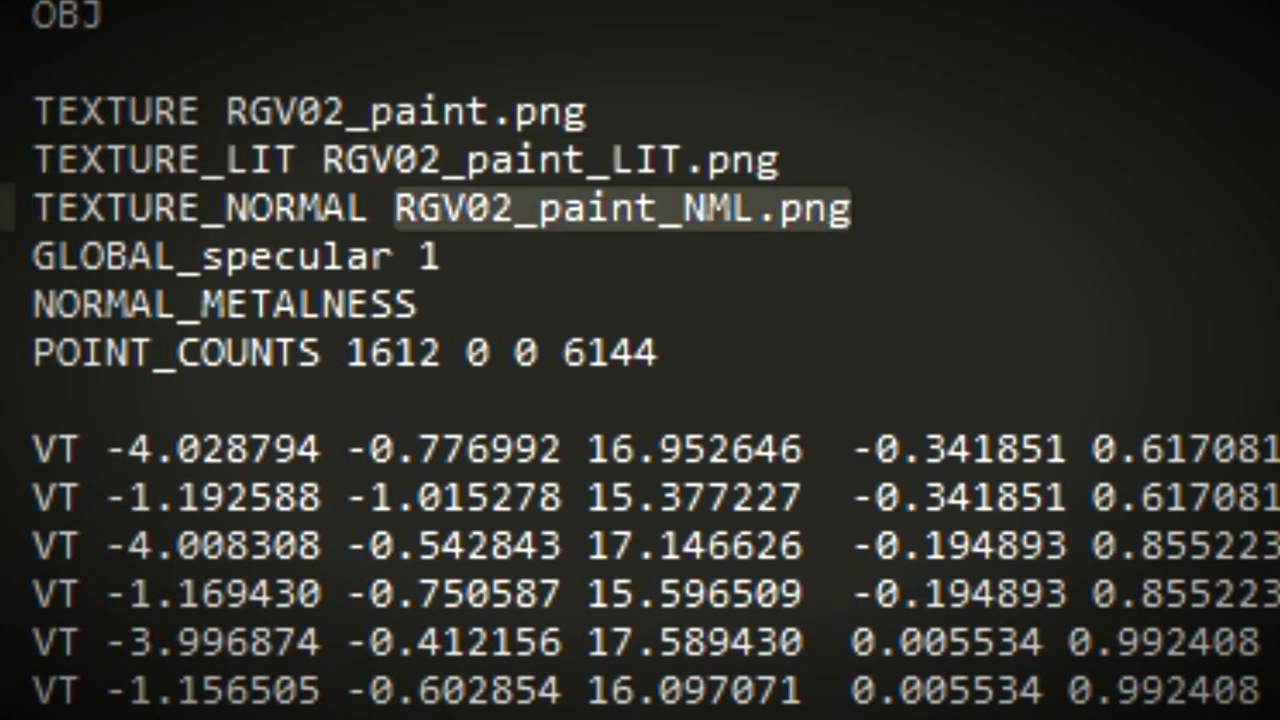
{"action": "left_click", "coordinate": [418, 304]}
{"action": "left_click_drag", "start_coordinate": [503, 306], "coordinate": [30, 258]}
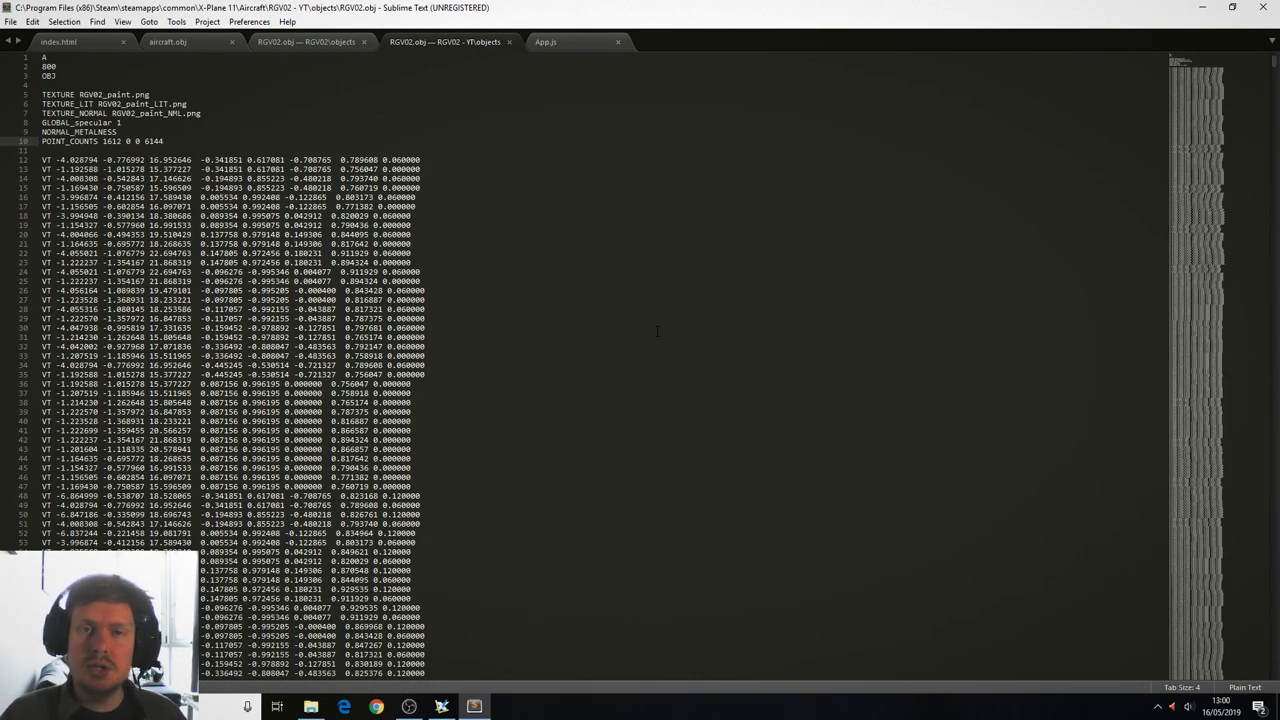
{"action": "key", "text": "alt+Tab"}
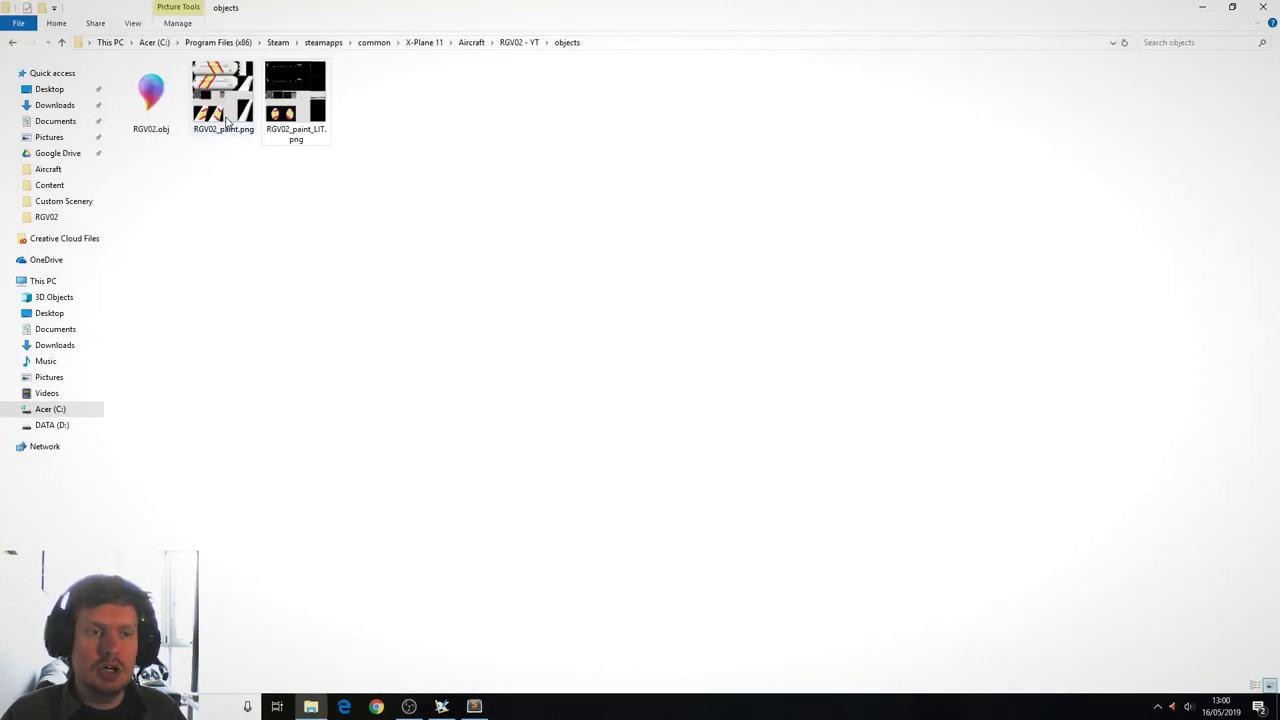
Duplicate RGV02_paint.png in the objects folder and open the copy in Photoshop as RGV02_paint_NML.png.
{"action": "key", "text": "Left"}
{"action": "key", "text": "ctrl+c"}
{"action": "key", "text": "ctrl+v"}
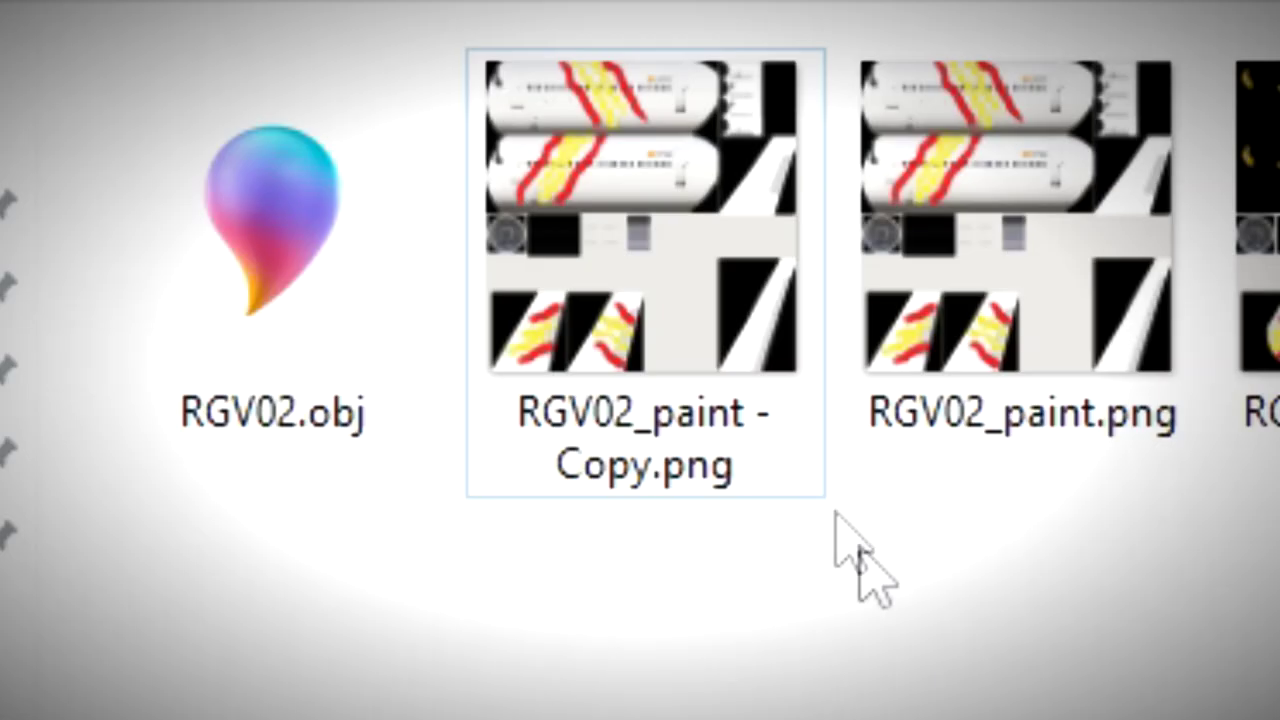
{"action": "right_click", "coordinate": [241, 144]}
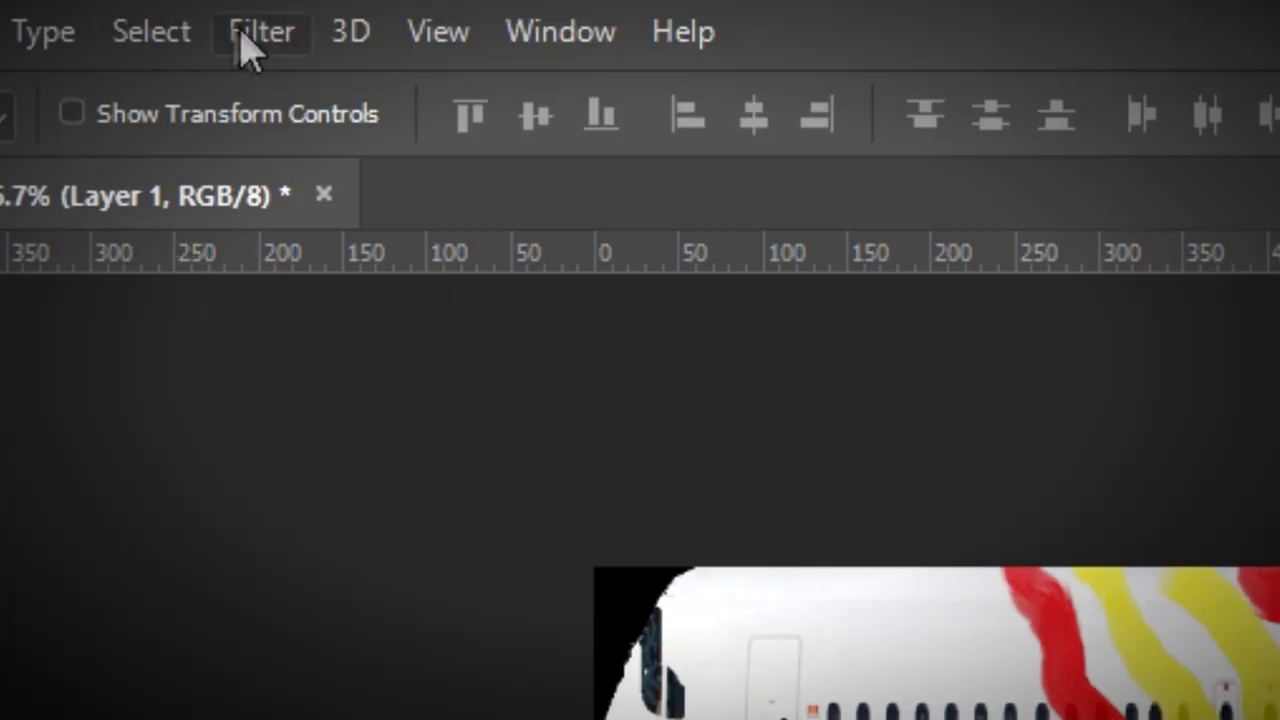
Generate a normal map from the paint layer with Blur 0.7 and Detail Scale 4%, previewing it on the sphere.
{"action": "left_click", "coordinate": [198, 9]}
{"action": "mouse_move", "coordinate": [282, 148]}
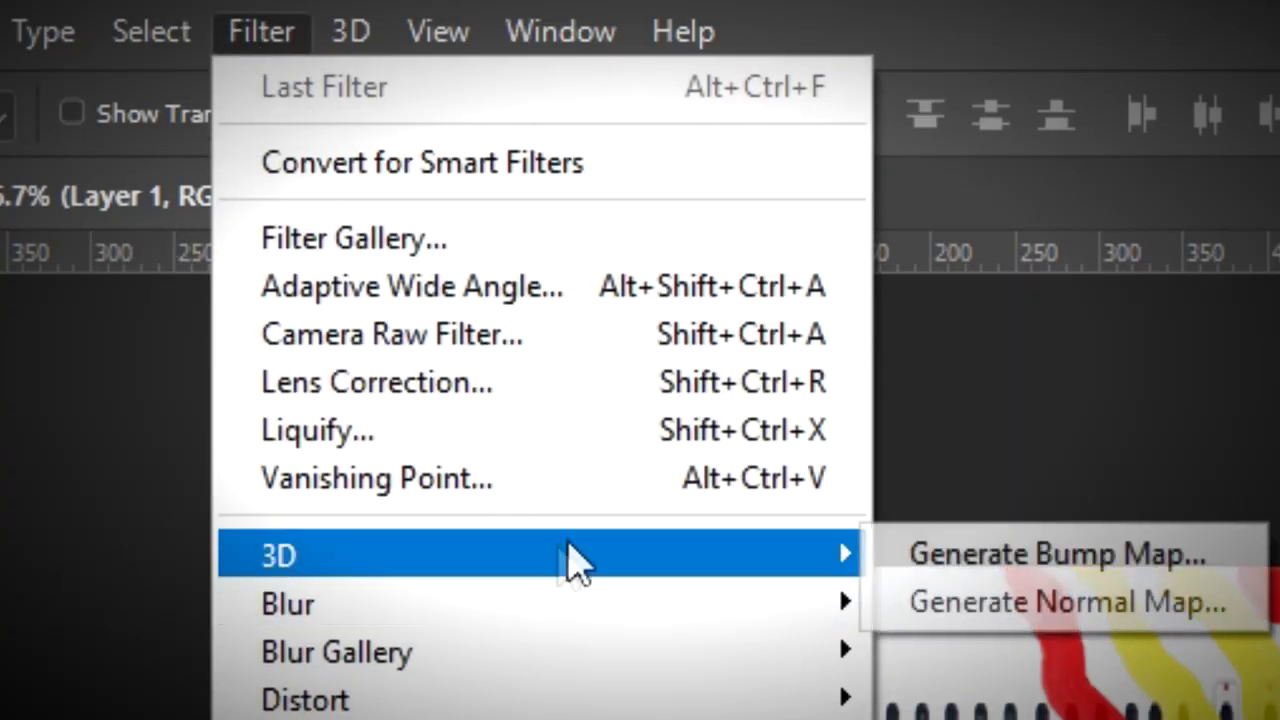
{"action": "left_click", "coordinate": [1145, 606]}
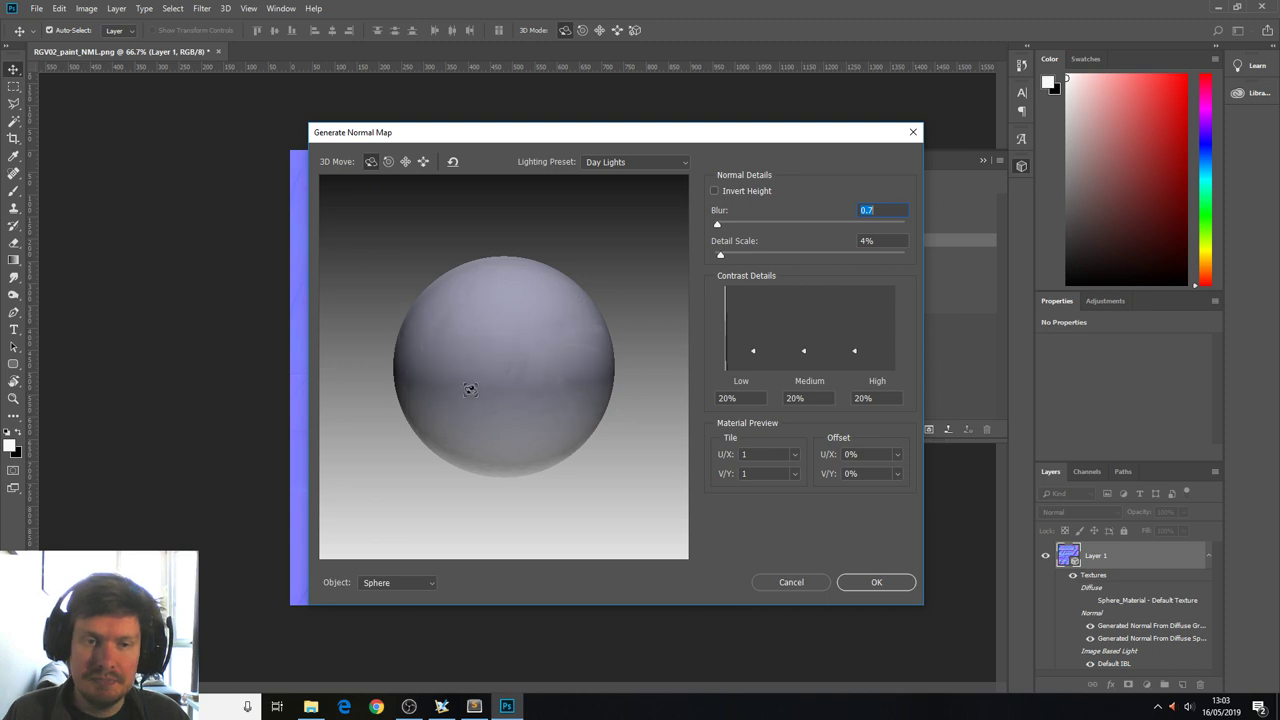
{"action": "mouse_move", "coordinate": [462, 302]}
{"action": "left_mouse_down"}
{"action": "mouse_move", "coordinate": [466, 351]}
{"action": "mouse_move", "coordinate": [497, 309]}
{"action": "mouse_move", "coordinate": [514, 371]}
{"action": "mouse_move", "coordinate": [514, 351]}
{"action": "left_mouse_up"}
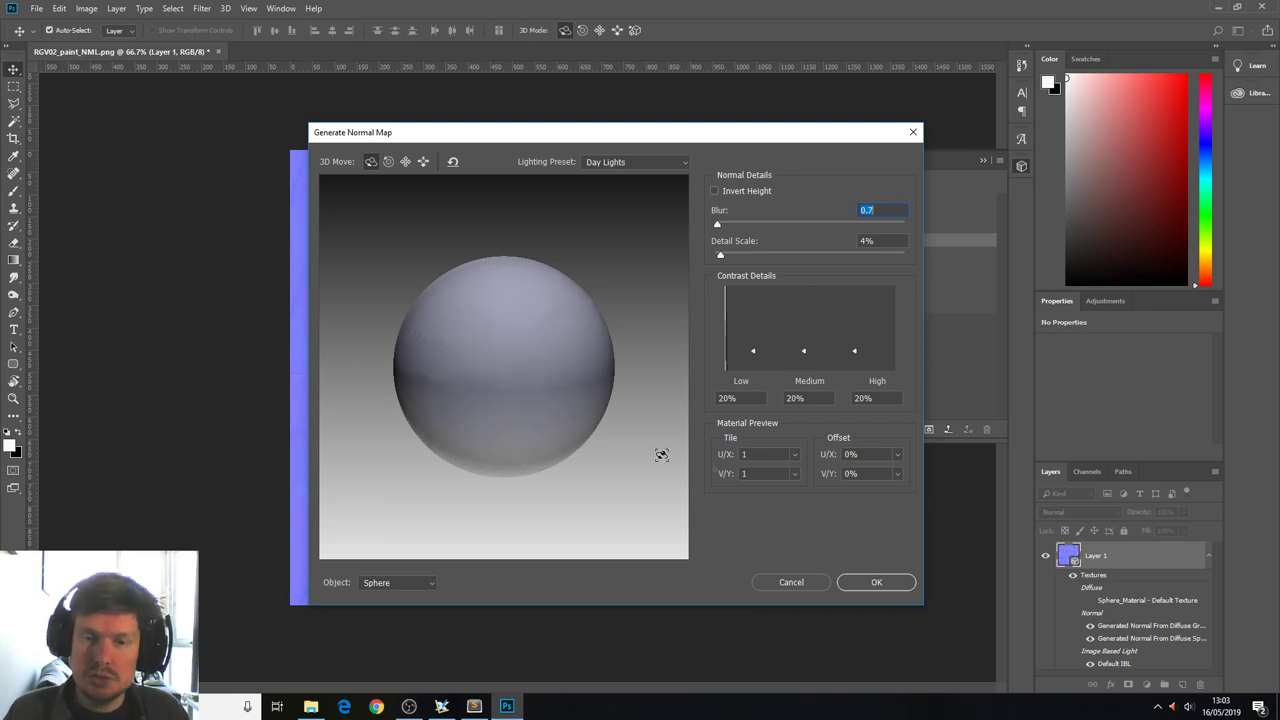
{"action": "left_click", "coordinate": [882, 585]}
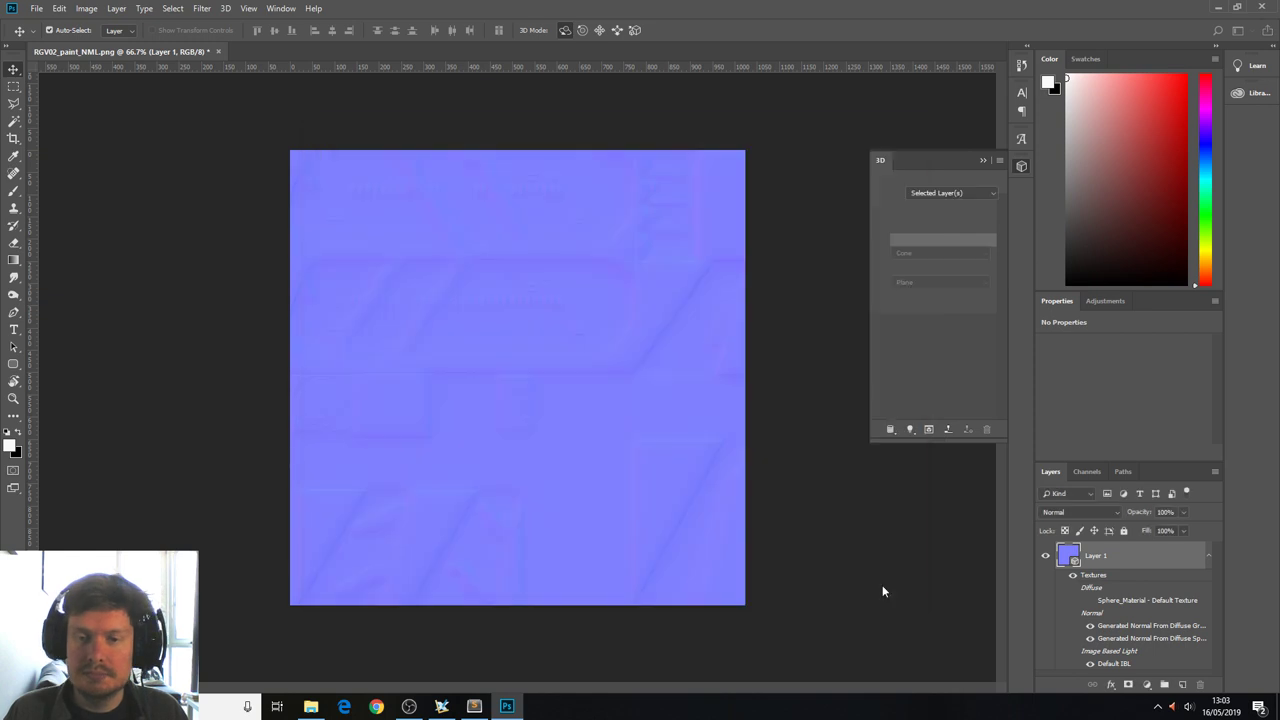
{"action": "left_click", "coordinate": [983, 159]}
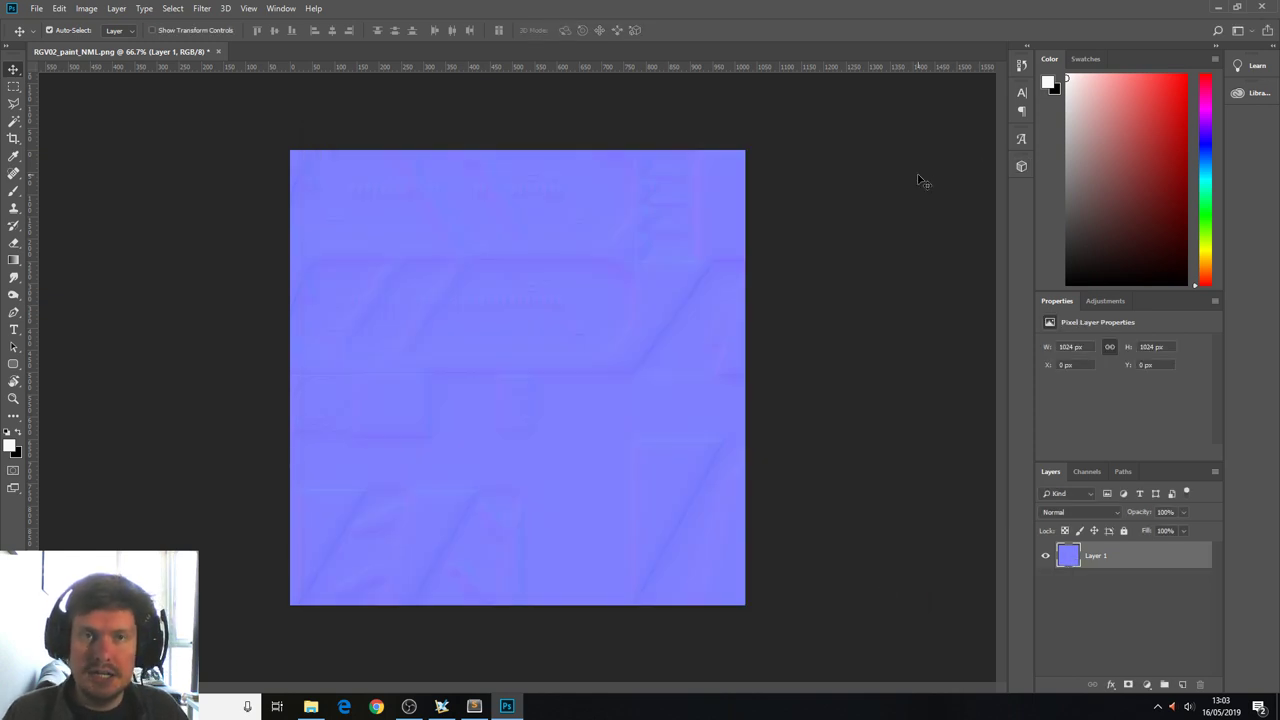
Select clean strips beside the painted stripes on the lower fuselage and stretch them across to cover the stripe relief.
{"action": "key", "text": "ctrl+plus"}
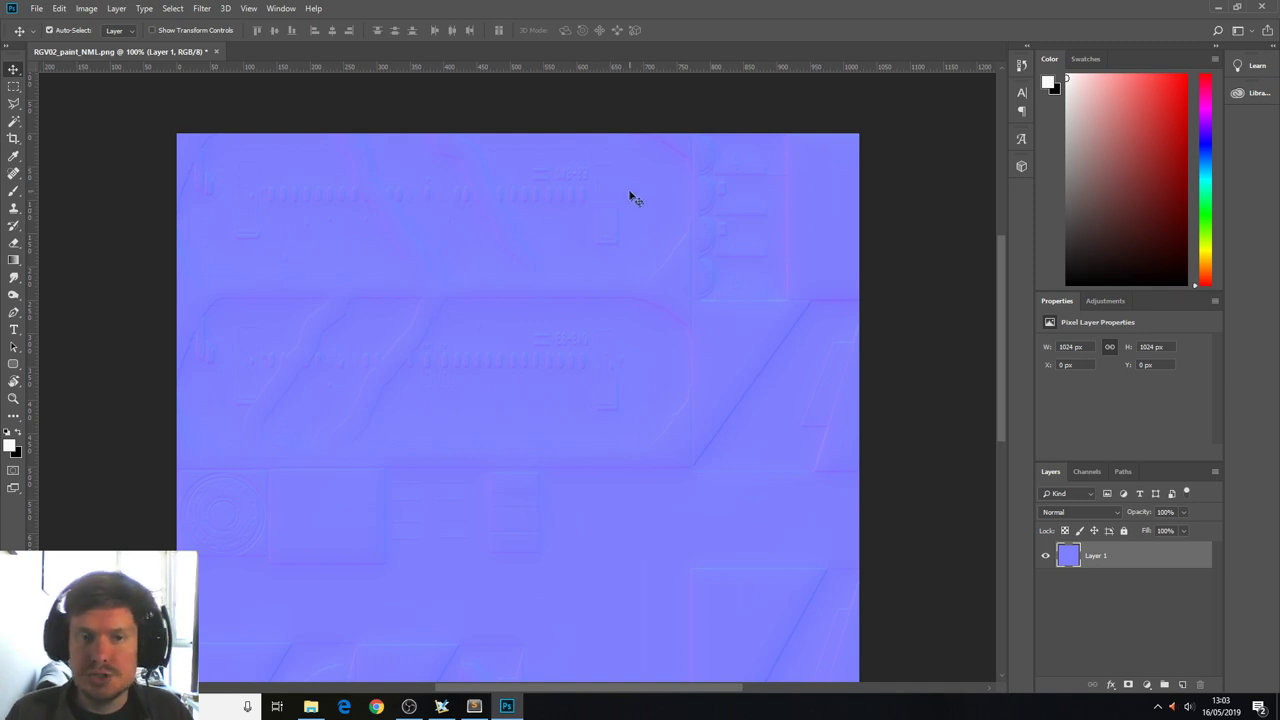
{"action": "left_click", "coordinate": [13, 86]}
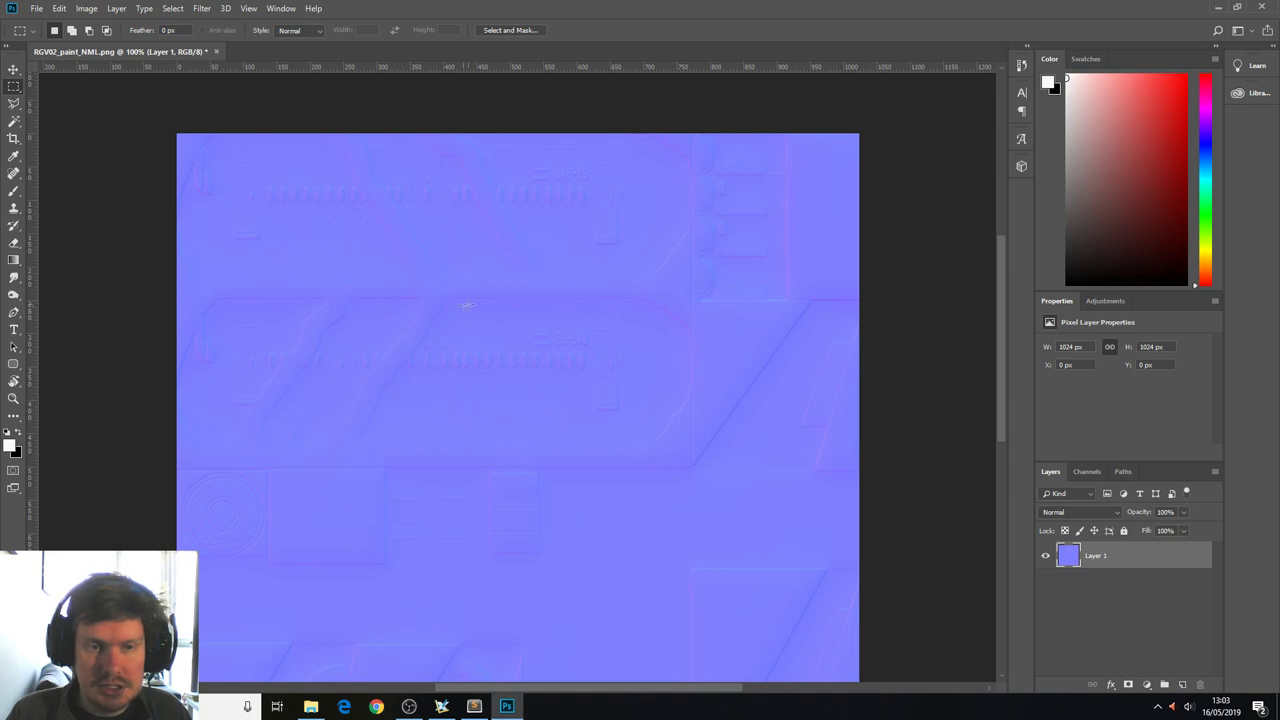
{"action": "left_click_drag", "start_coordinate": [450, 296], "coordinate": [267, 317]}
{"action": "key", "text": "ctrl+t"}
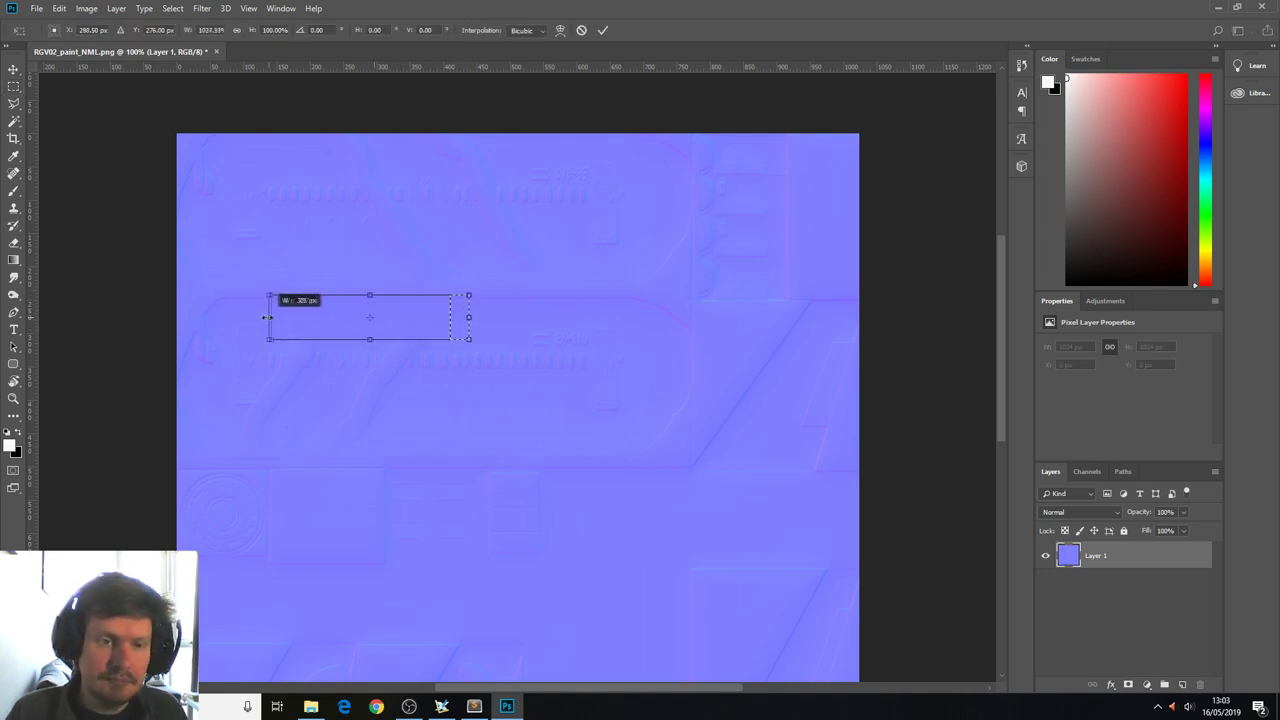
{"action": "key", "text": "Return"}
{"action": "left_click_drag", "start_coordinate": [436, 332], "coordinate": [277, 337]}
{"action": "key", "text": "ctrl+t"}
{"action": "key", "text": "Return"}
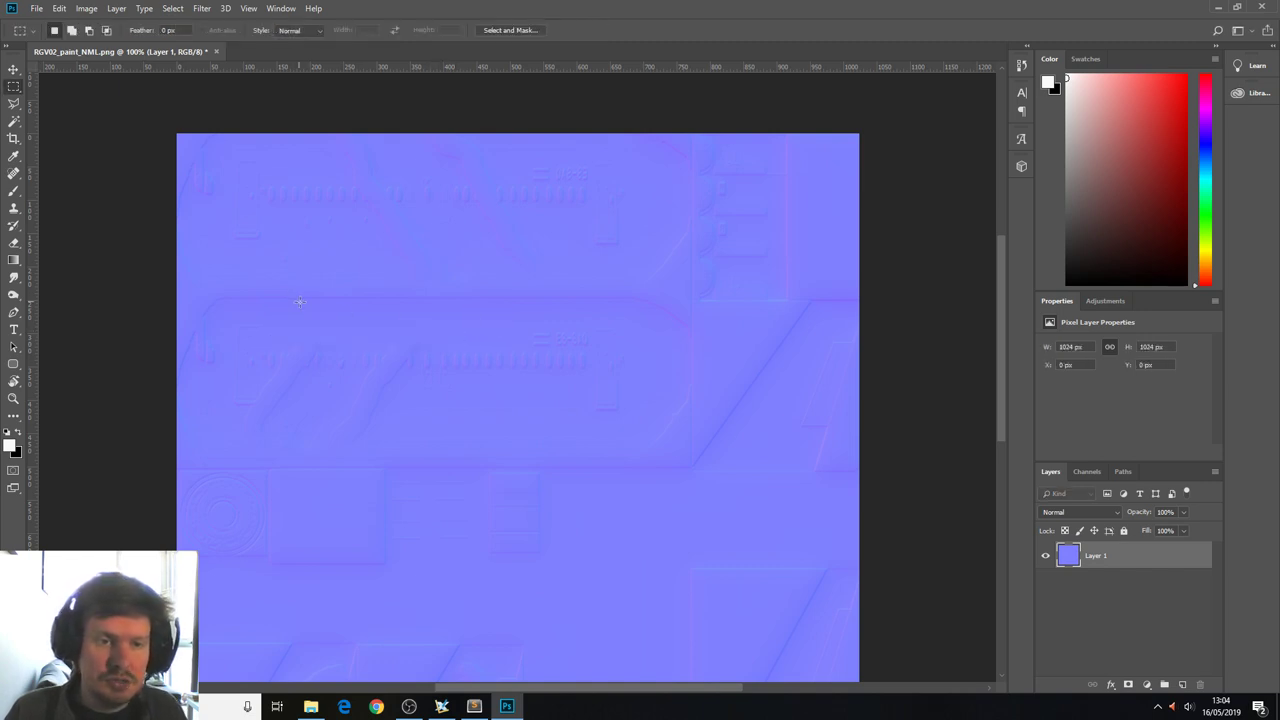
Copy a 53 × 33 px patch of fuselage windows to a new layer and shift it horizontally along the window row.
{"action": "key", "text": "ctrl+j"}
{"action": "key", "text": "v"}
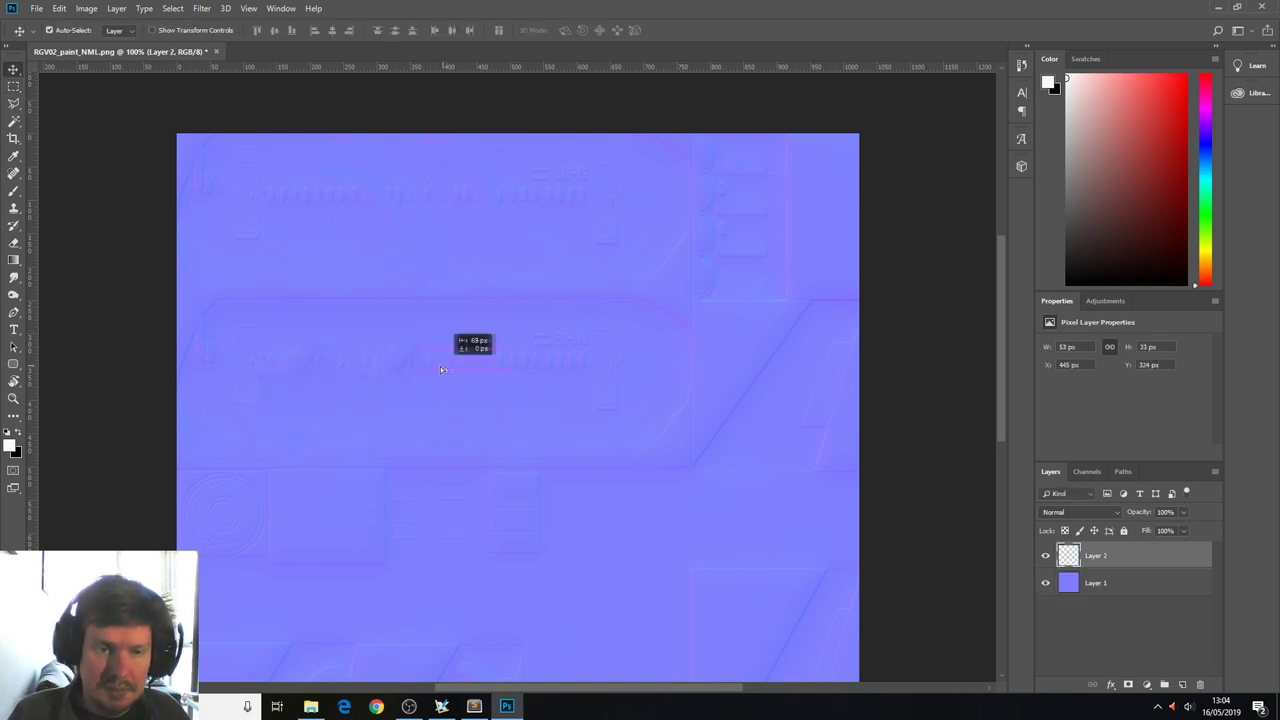
{"action": "mouse_move", "coordinate": [440, 370]}
{"action": "left_mouse_down"}
{"action": "mouse_move", "coordinate": [374, 367]}
{"action": "mouse_move", "coordinate": [398, 370]}
{"action": "left_mouse_up"}
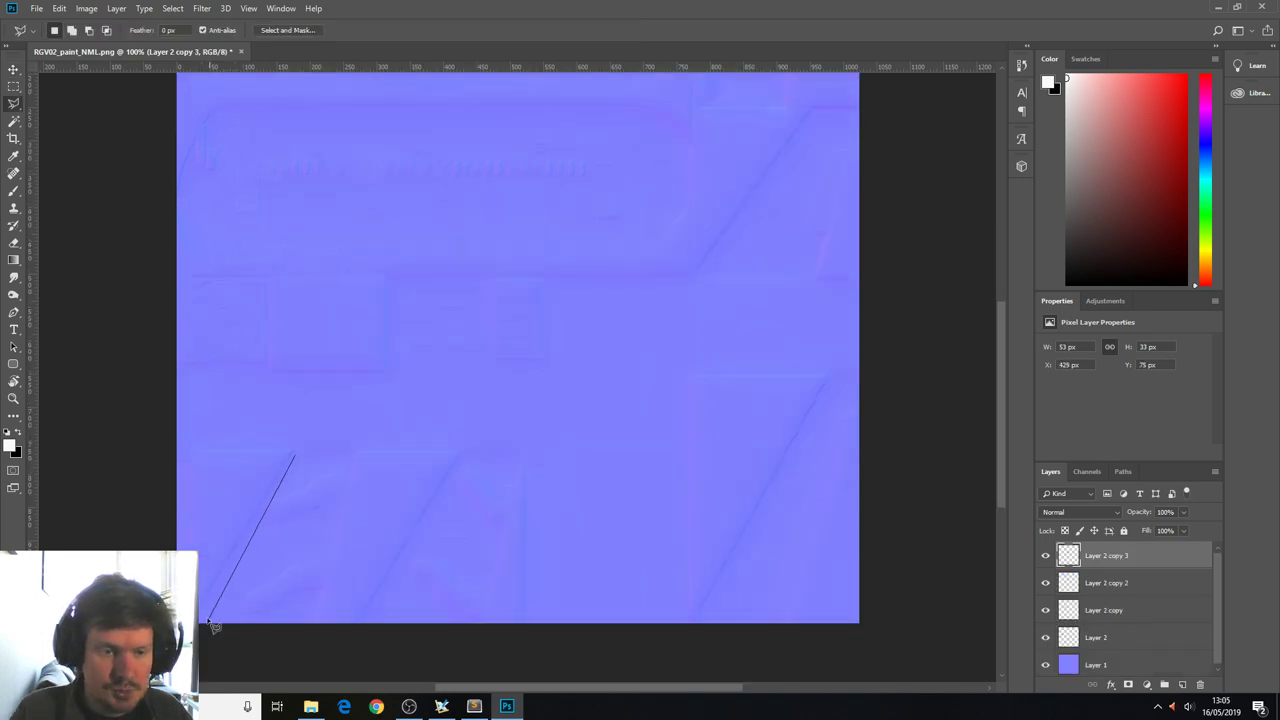
Outline the striped area of the first tail fin with a polygonal lasso selection.
{"action": "left_click", "coordinate": [206, 611]}
{"action": "left_click", "coordinate": [290, 620]}
{"action": "left_click", "coordinate": [318, 617]}
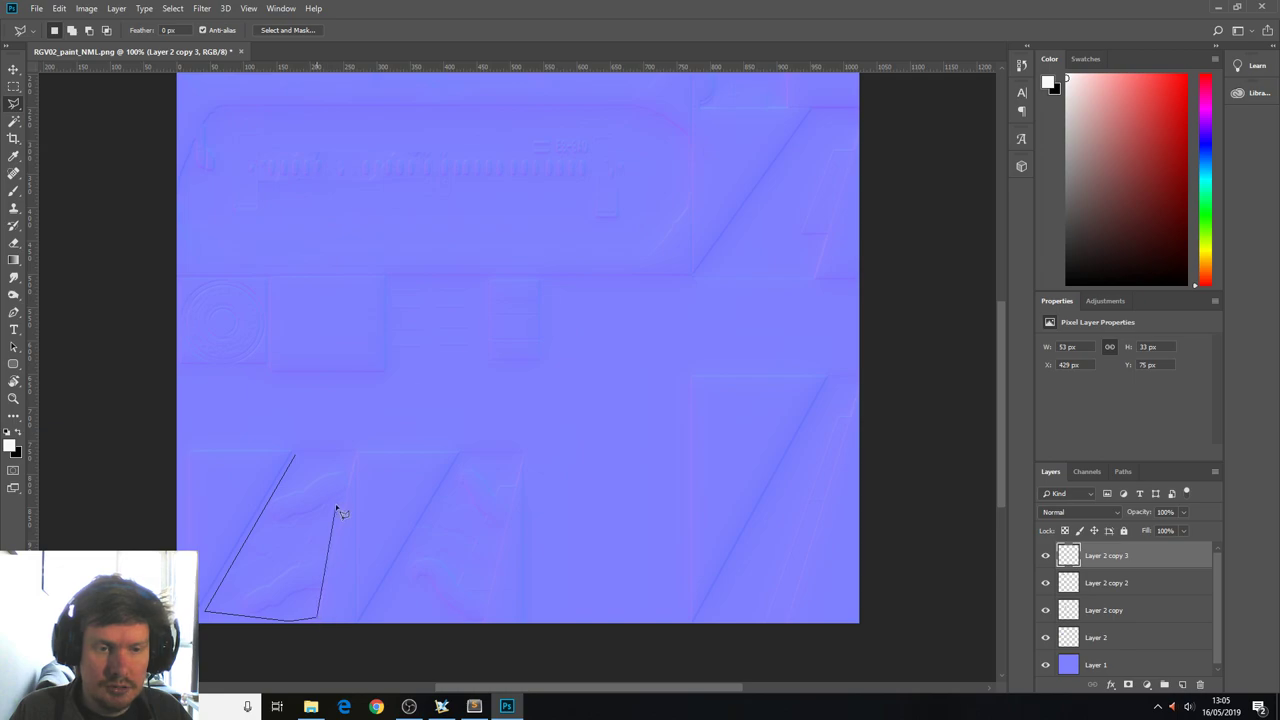
{"action": "left_click", "coordinate": [353, 459]}
{"action": "left_click", "coordinate": [312, 457]}
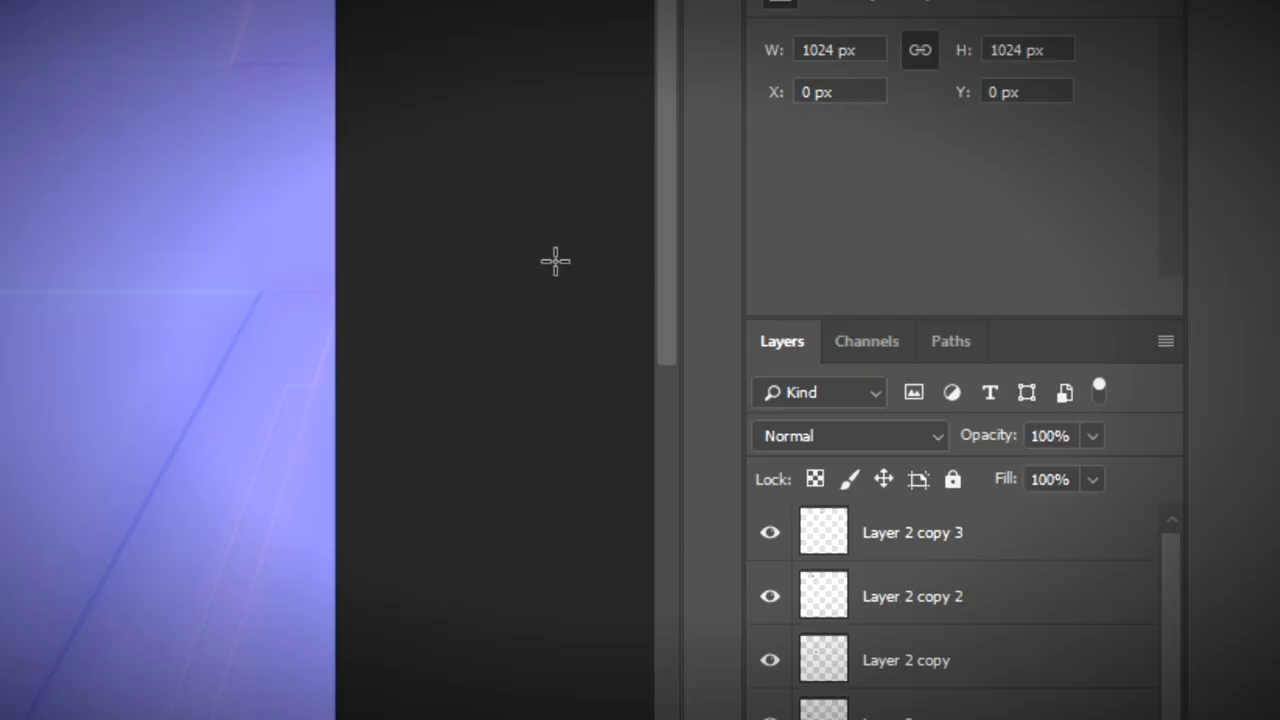
Flatten the normal map's patch layers into a single image.
{"action": "right_click", "coordinate": [895, 560]}
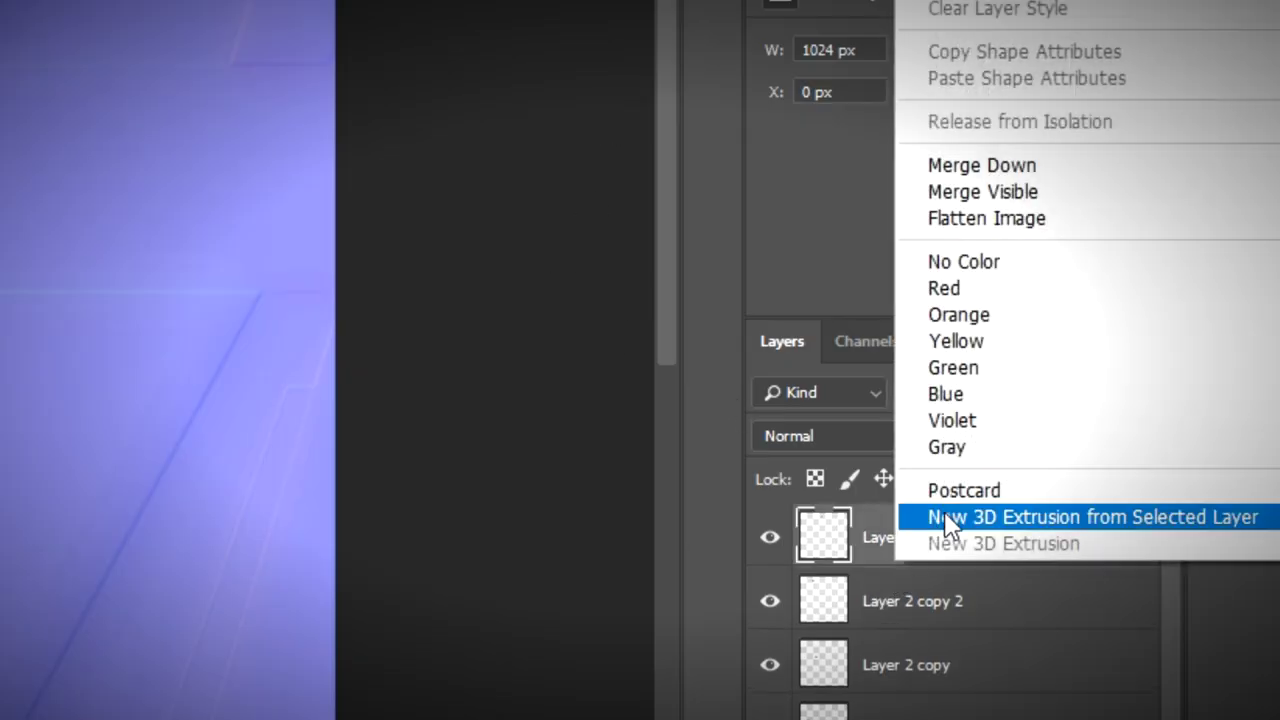
{"action": "left_click", "coordinate": [995, 220]}
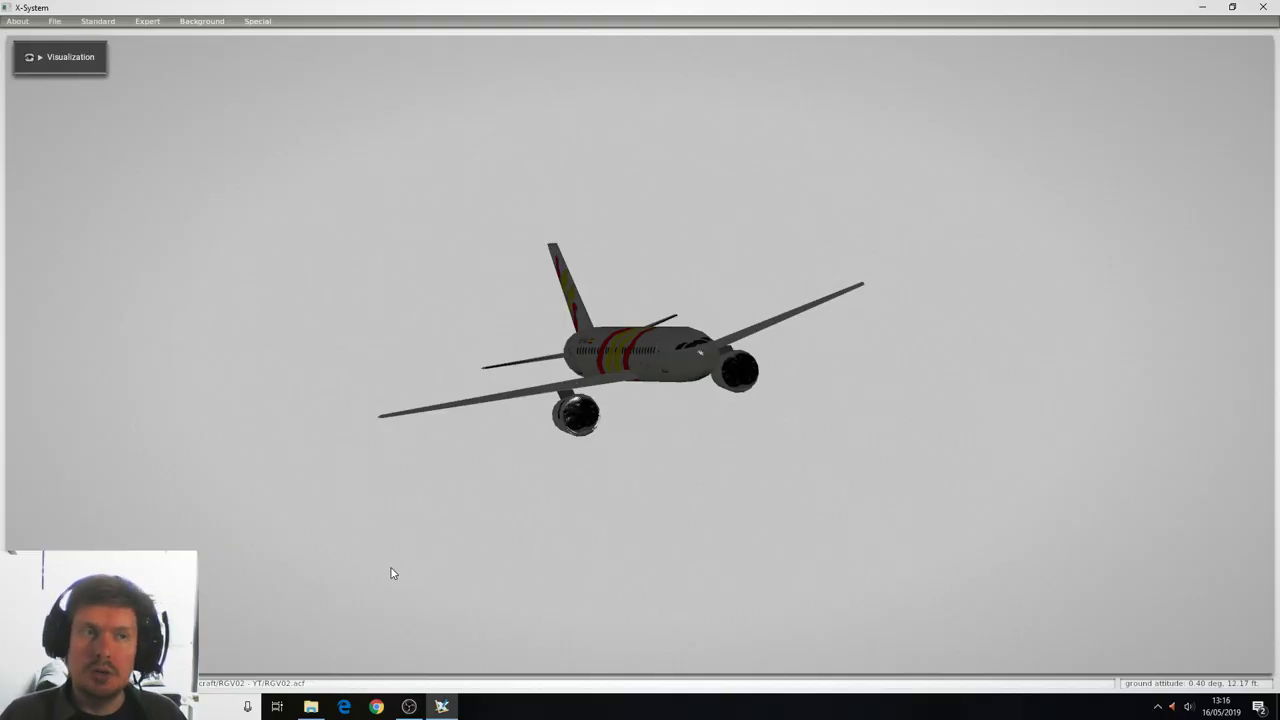
Open Plane Maker's Invisible Parts settings and hide all aircraft parts in X-Plane.
{"action": "left_click", "coordinate": [147, 21]}
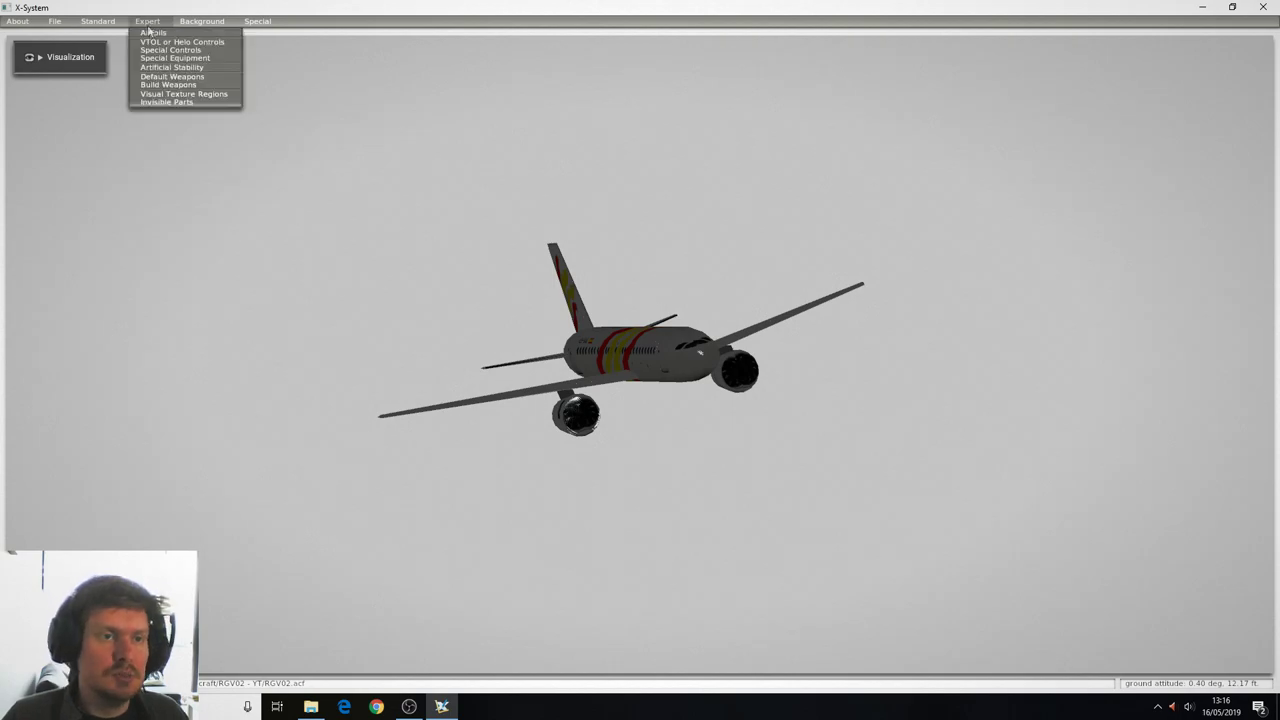
{"action": "left_click", "coordinate": [186, 104]}
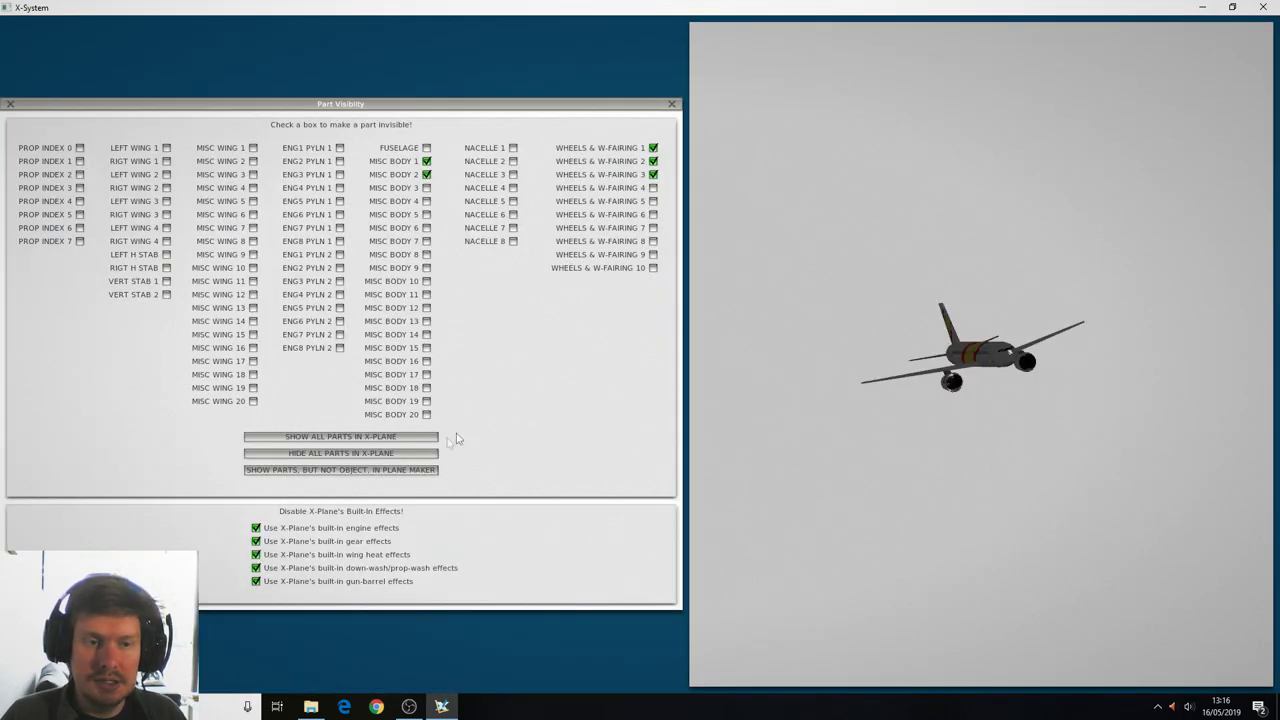
{"action": "left_click", "coordinate": [410, 455]}
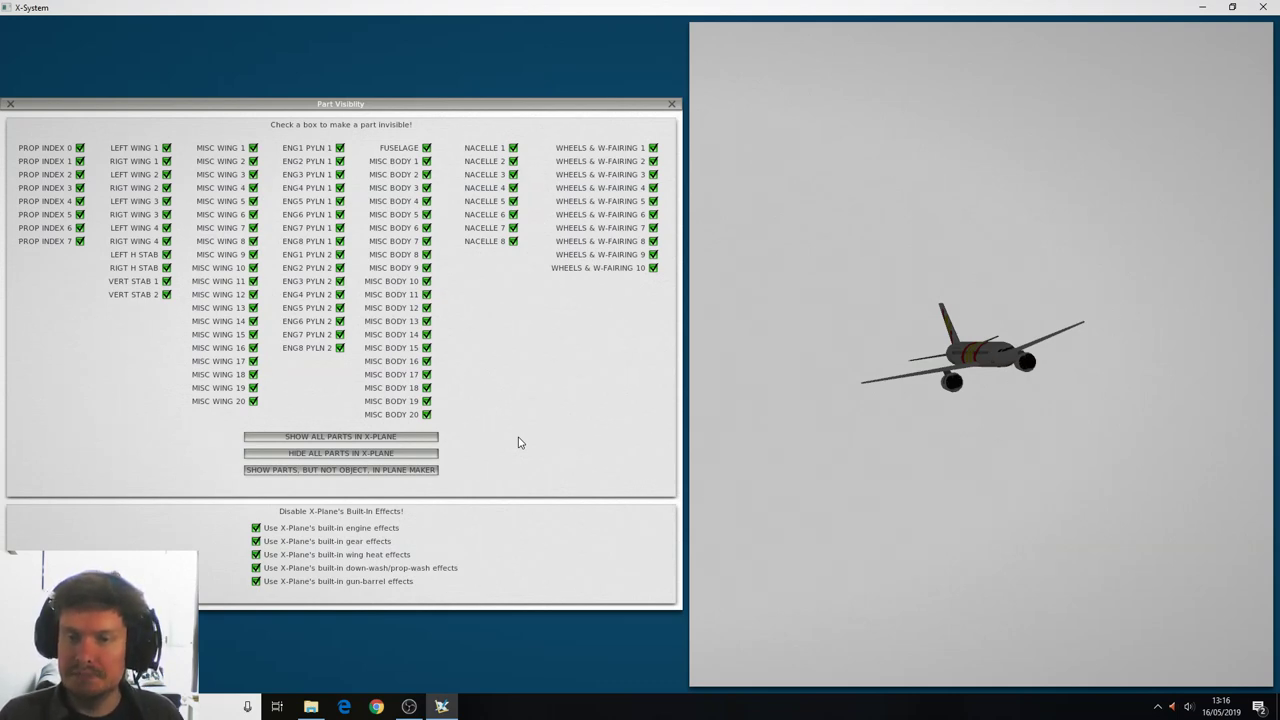
Make Wheels & W-Fairing 1, 2 and 3 visible and close the part visibility settings.
{"action": "left_click", "coordinate": [653, 148]}
{"action": "left_click", "coordinate": [653, 161]}
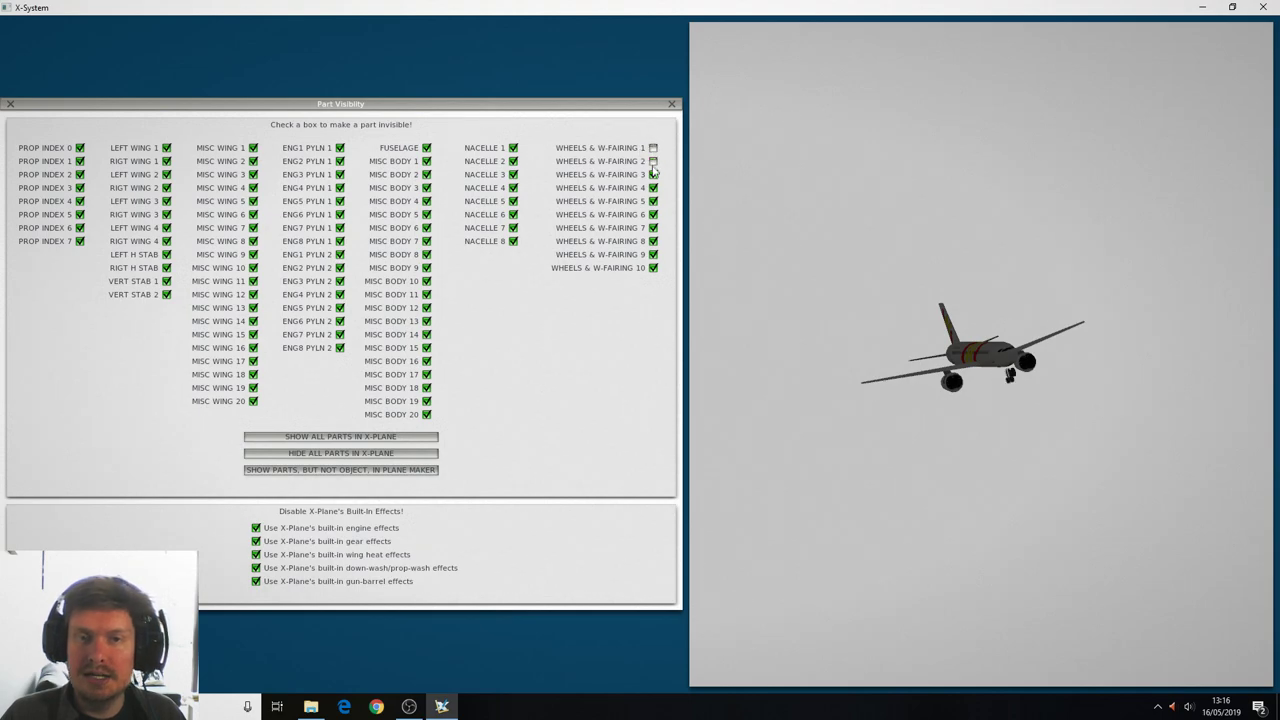
{"action": "left_click", "coordinate": [653, 175]}
{"action": "key", "text": "Escape"}
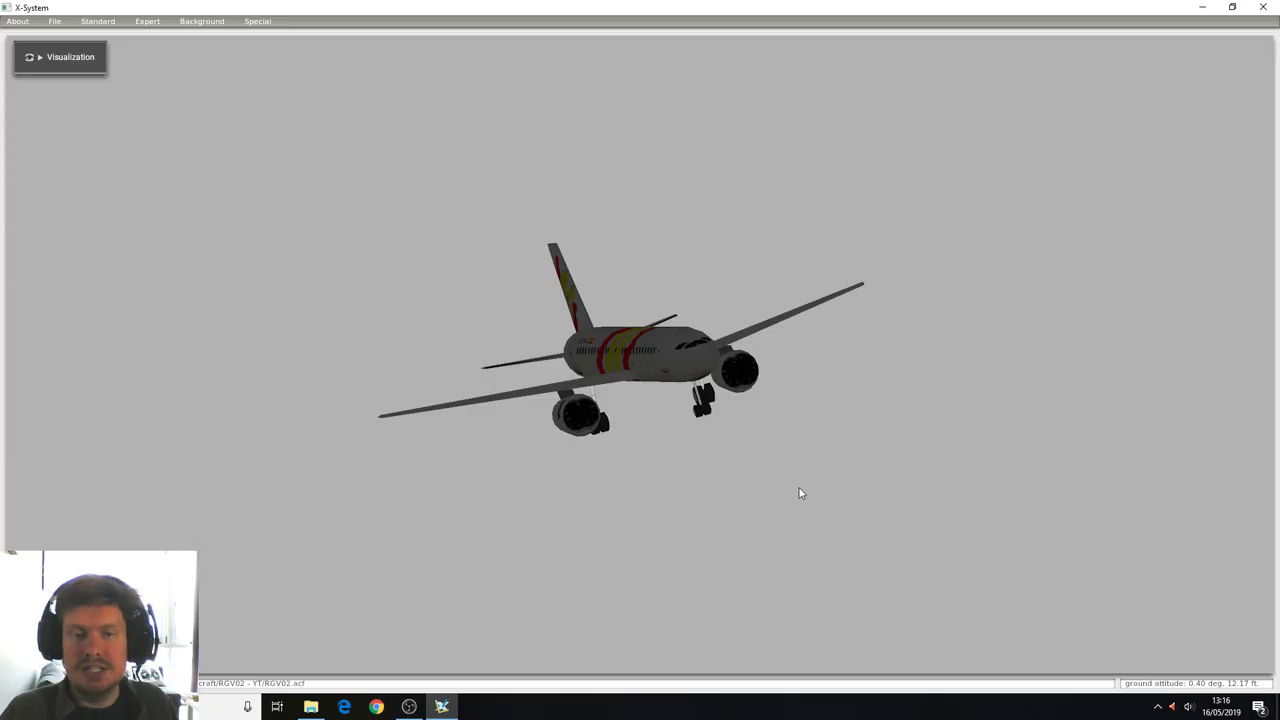